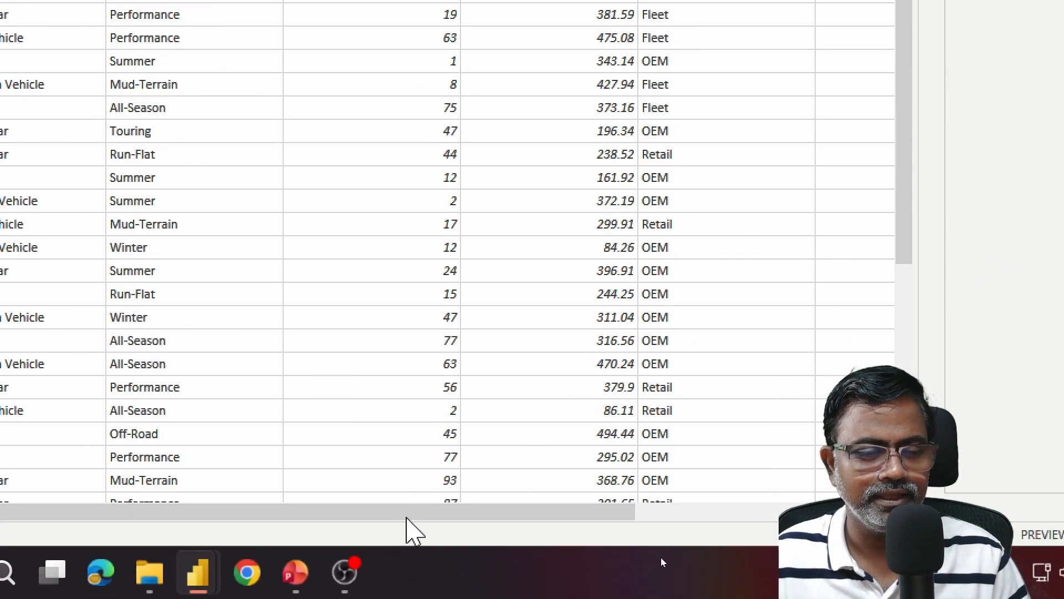
- Rename the Sheet1 query to Sales Data and apply the query changes to load the table into the report
left_click_drag(409, 561, 798, 560)
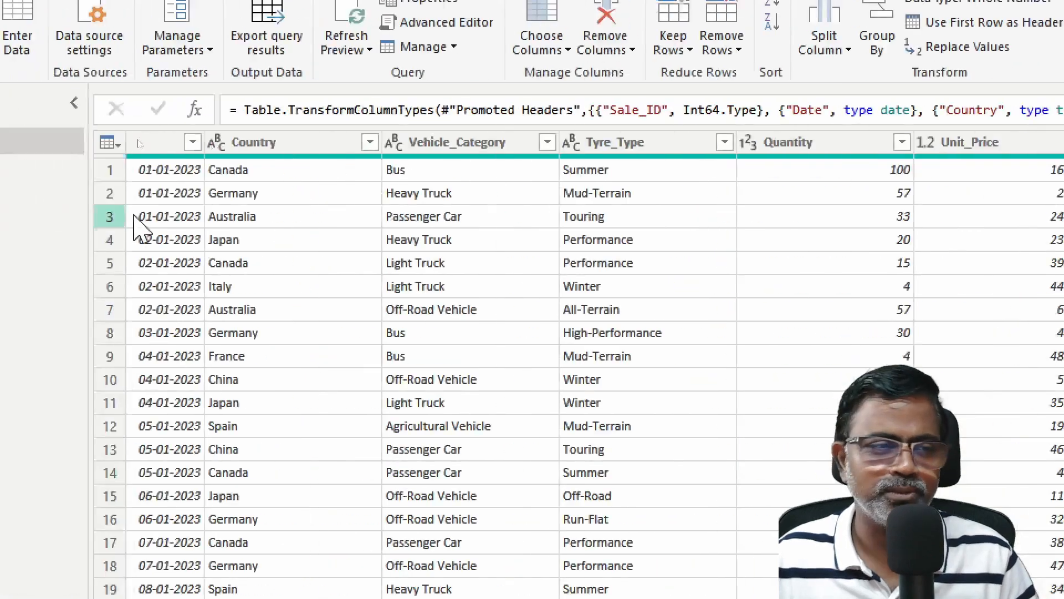
double_click(72, 141)
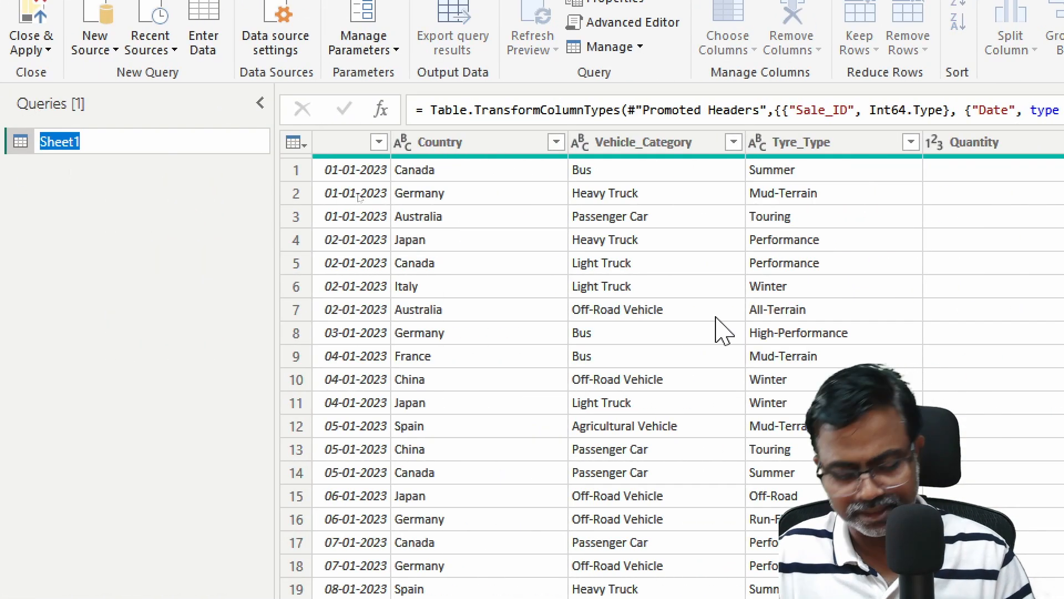
type("Sales Data")
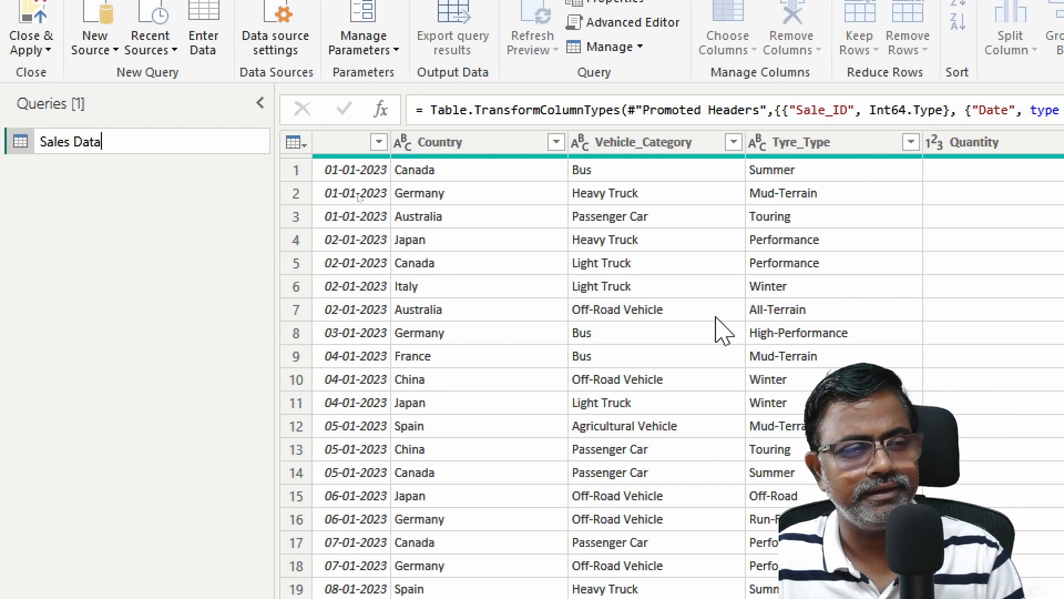
key("Return")
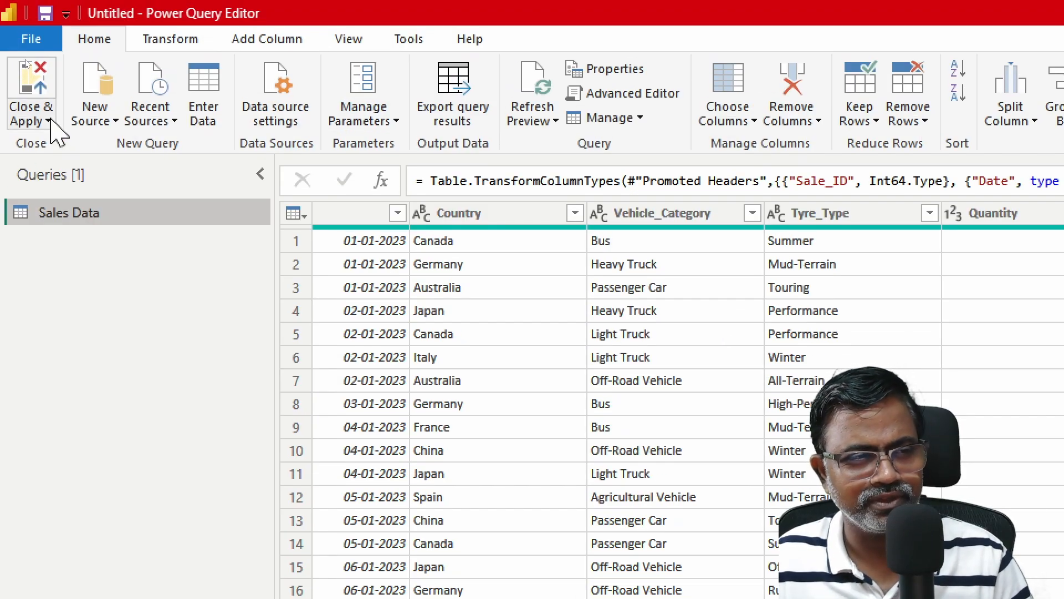
left_click(50, 122)
left_click(87, 144)
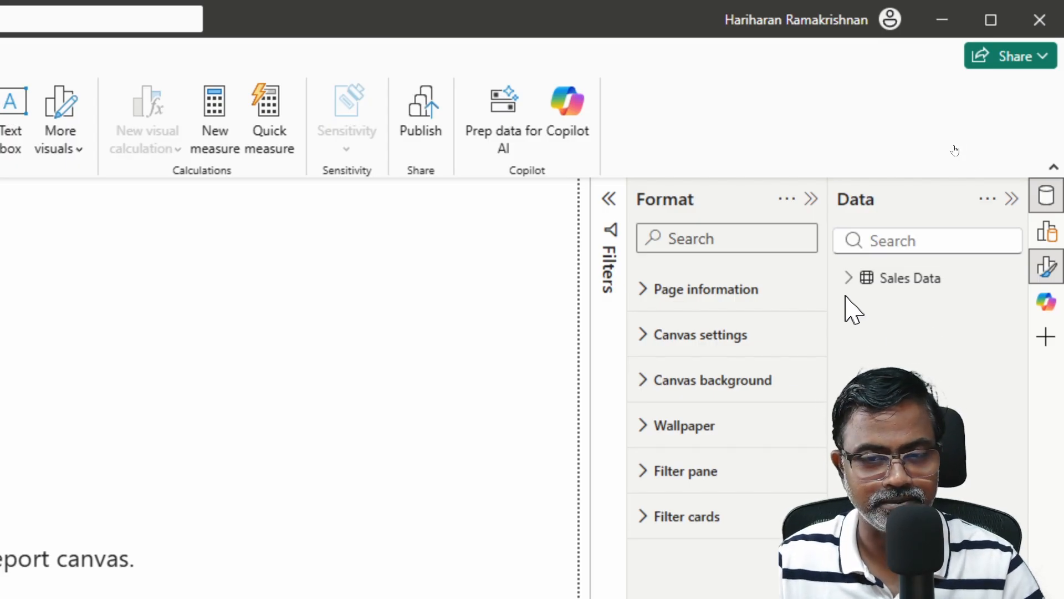
- Insert a pie chart of Total_Sales by Customer_Type from the Sales Data table and enlarge it on the canvas
mouse_move(849, 281)
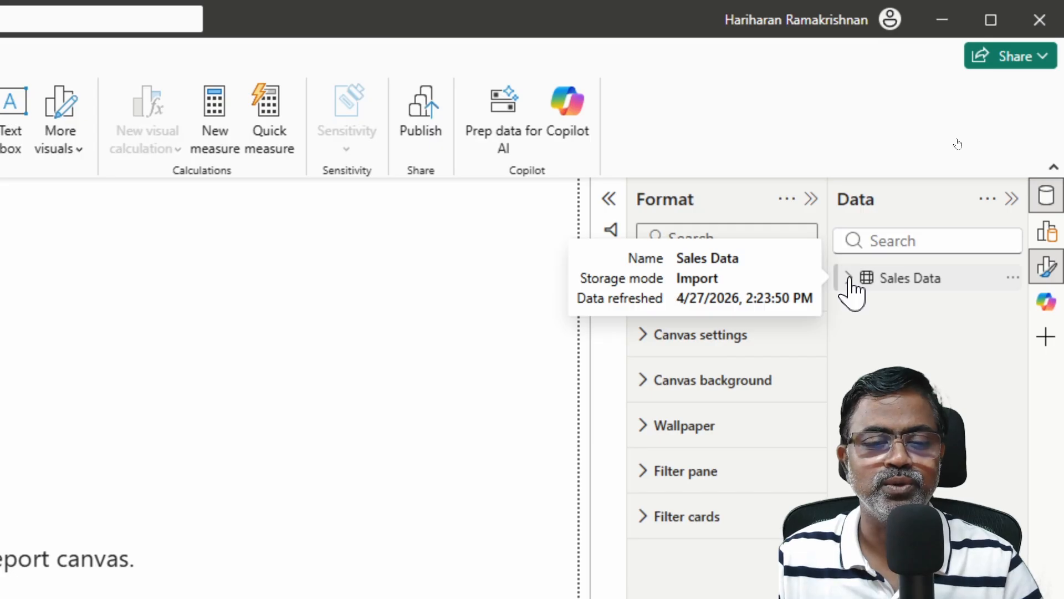
left_click(1046, 232)
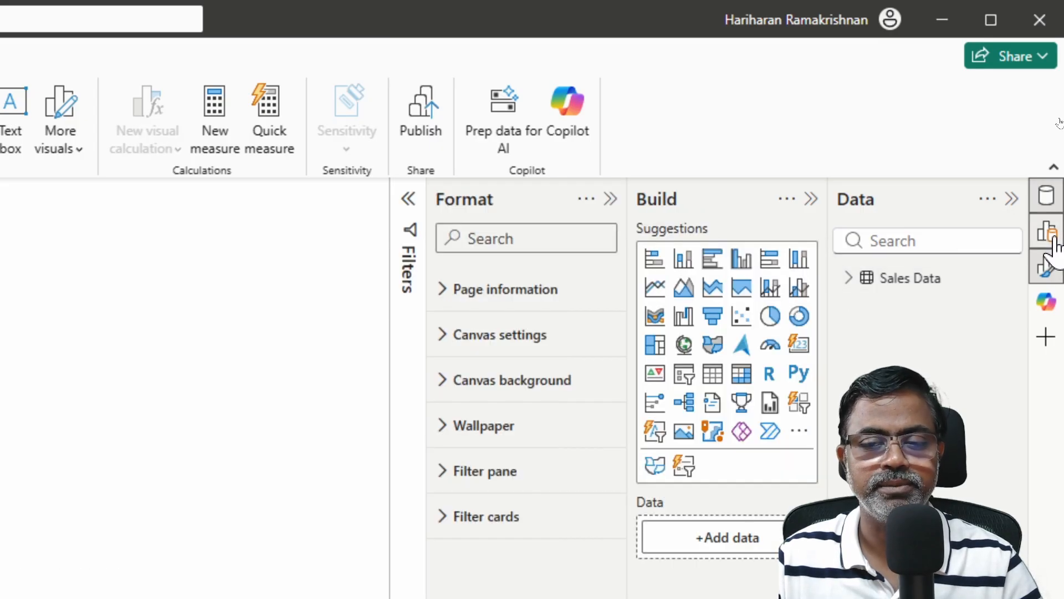
left_click(849, 279)
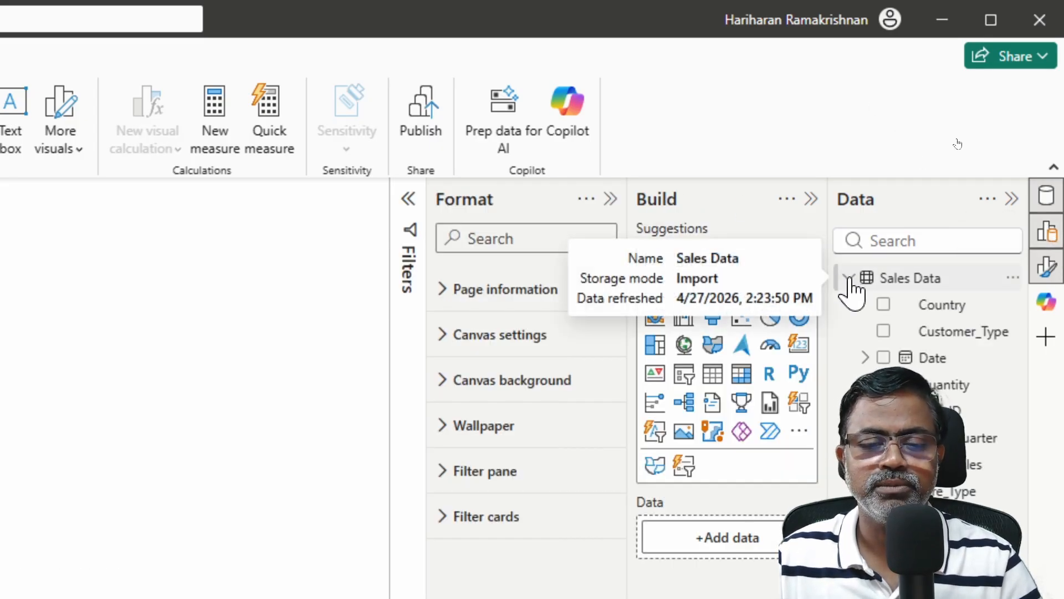
left_click(771, 317)
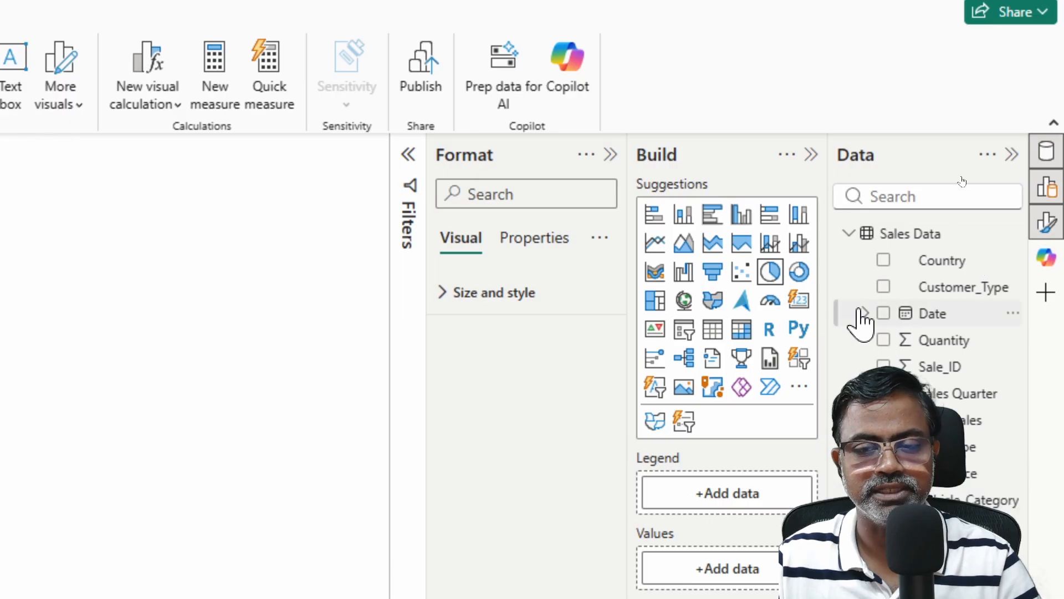
left_click(884, 286)
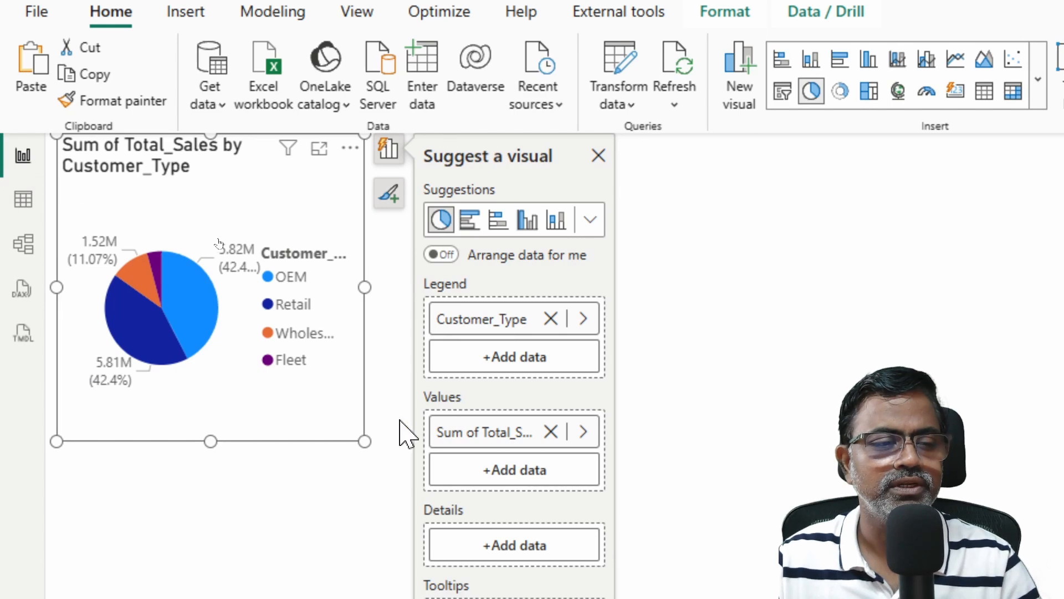
left_click_drag(364, 441, 587, 497)
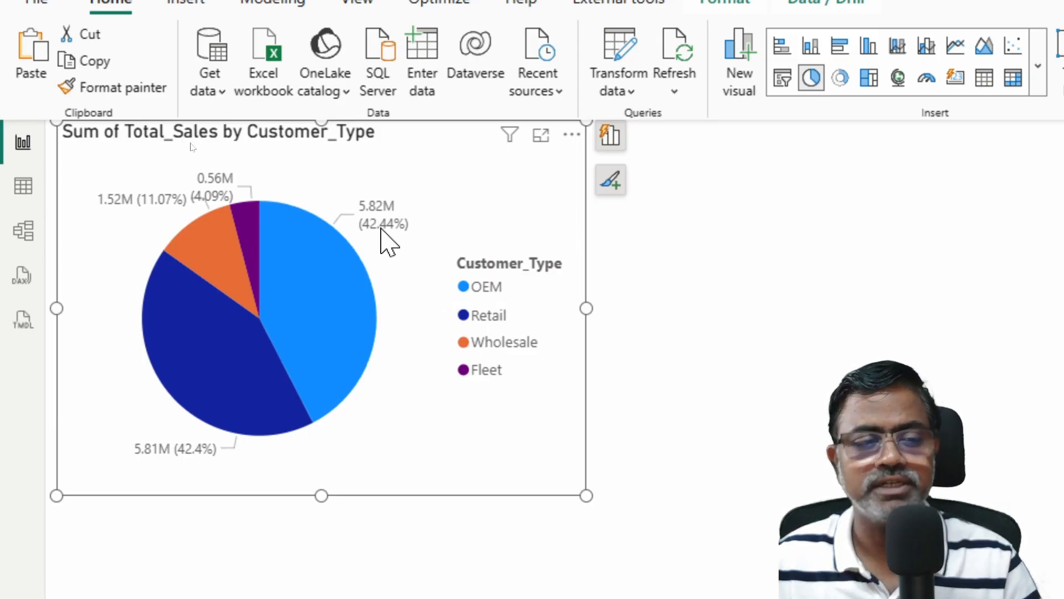
- Turn off the pie chart's legend and set its detail labels to show category and percent of total
mouse_move(381, 232)
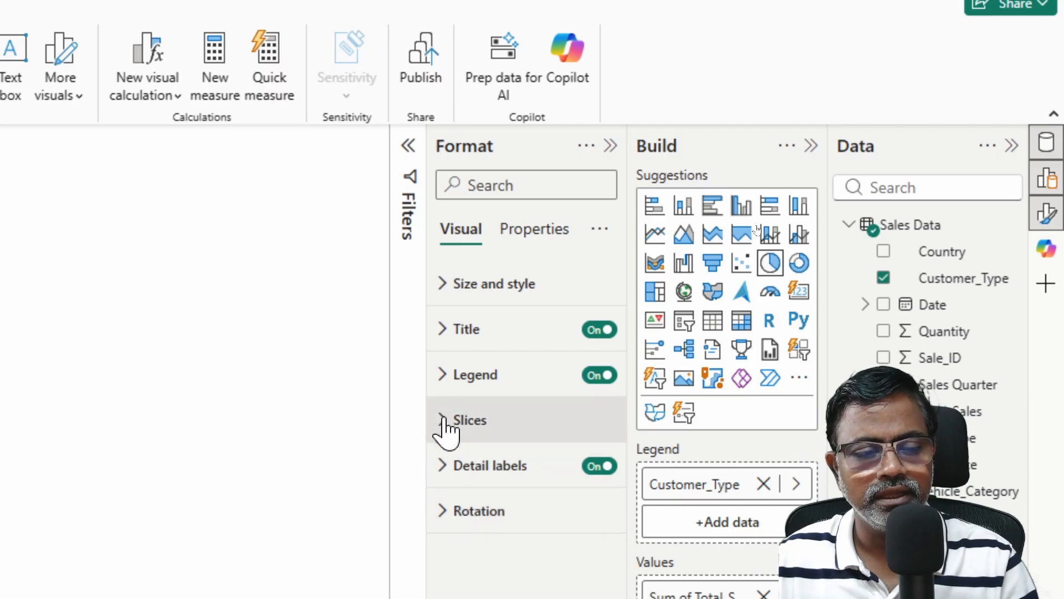
left_click(591, 377)
left_click(450, 467)
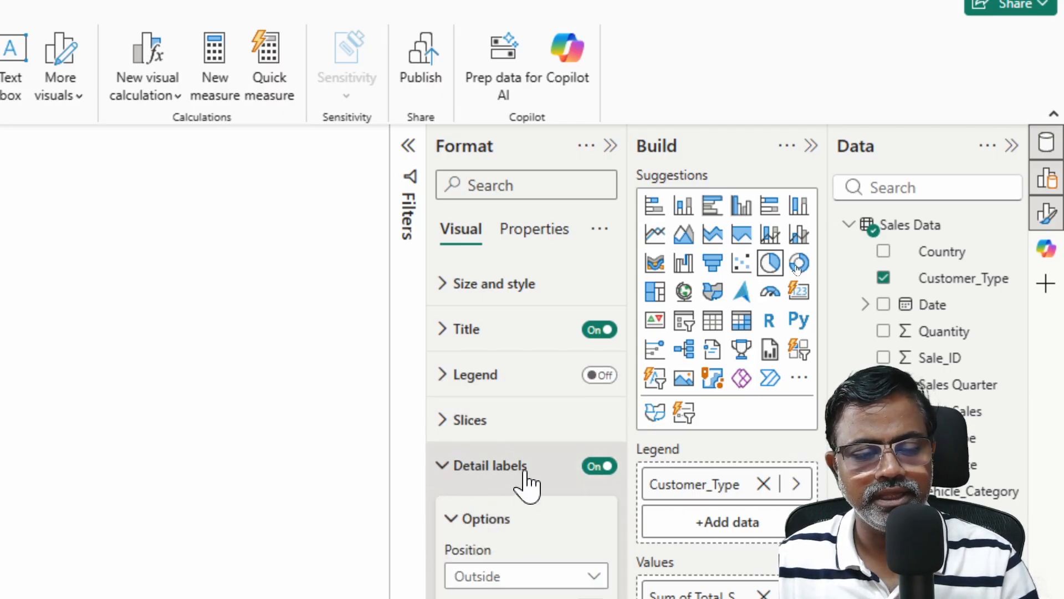
left_click(530, 453)
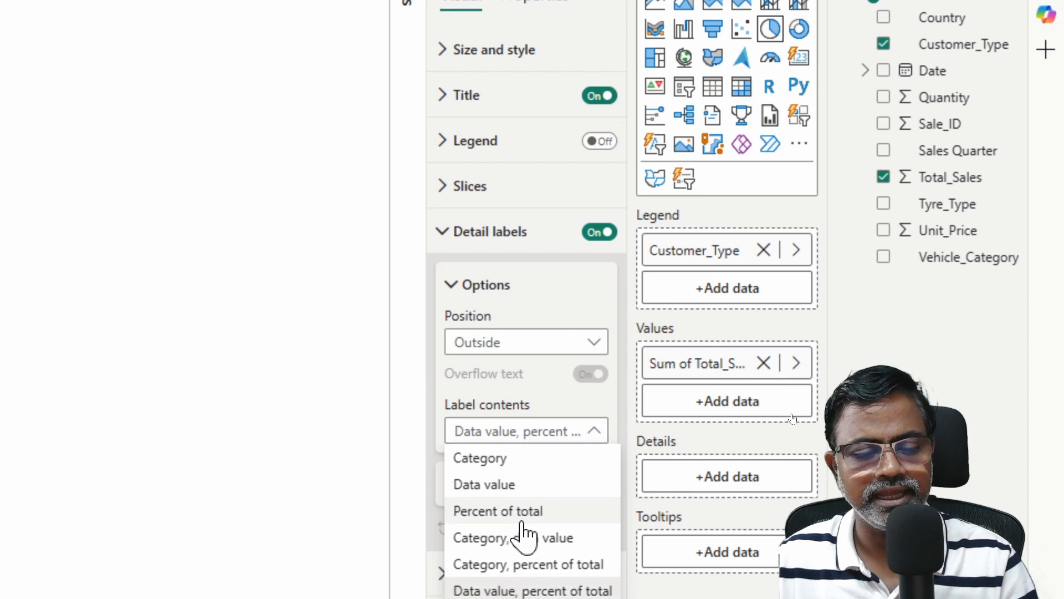
left_click(527, 493)
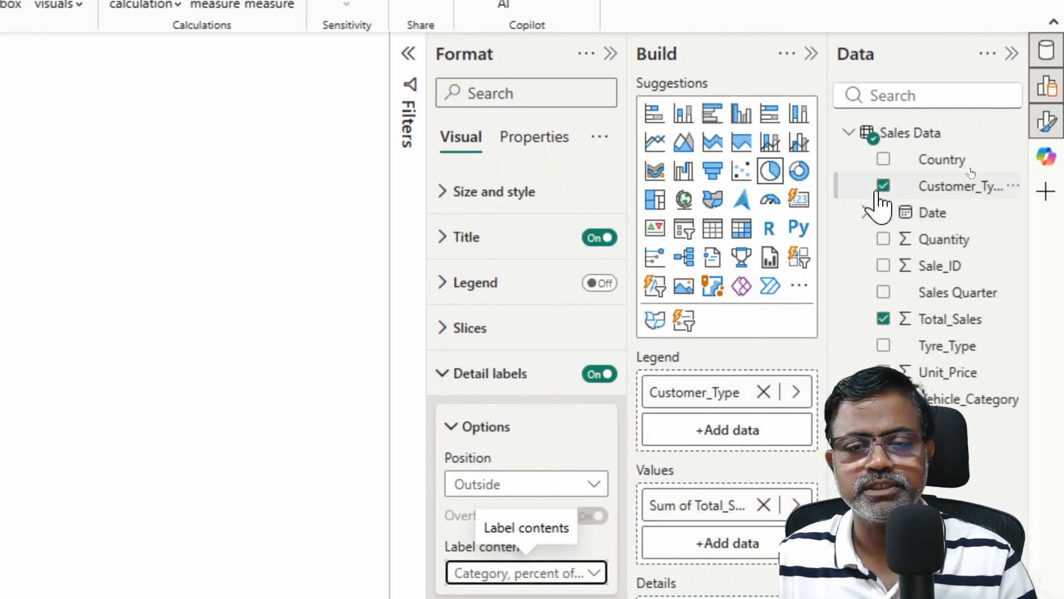
- Replace Customer_Type with Tyre_Type as the pie chart's legend field and examine the resulting slices
left_click(883, 187)
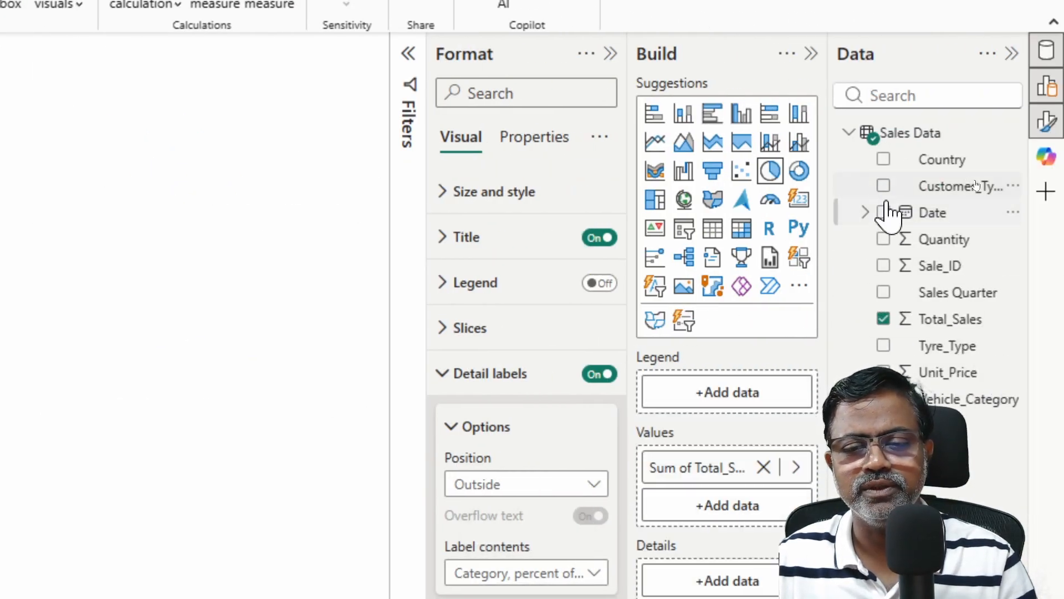
left_click(883, 345)
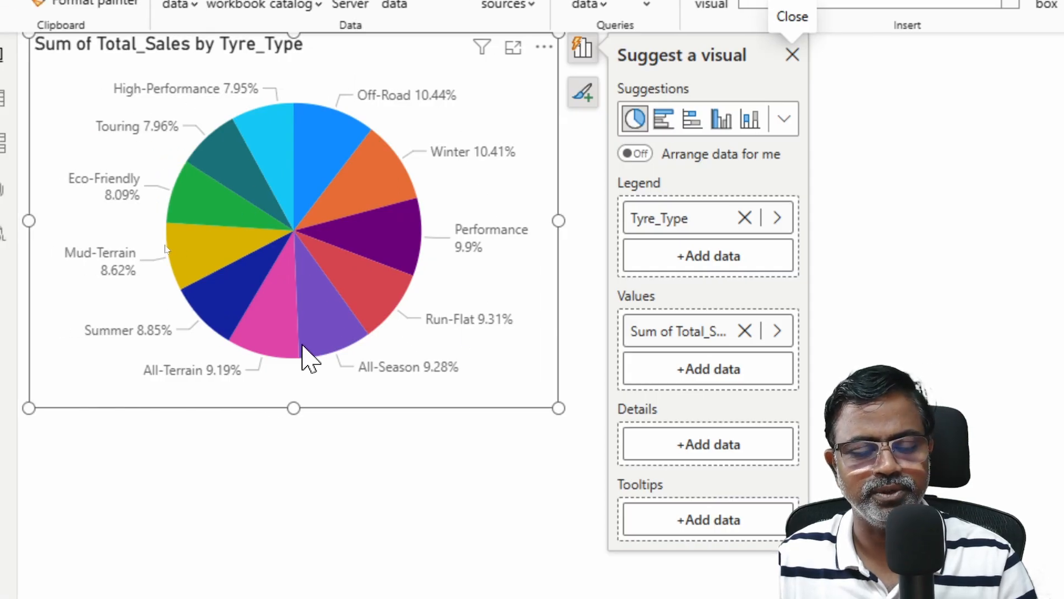
mouse_move(302, 345)
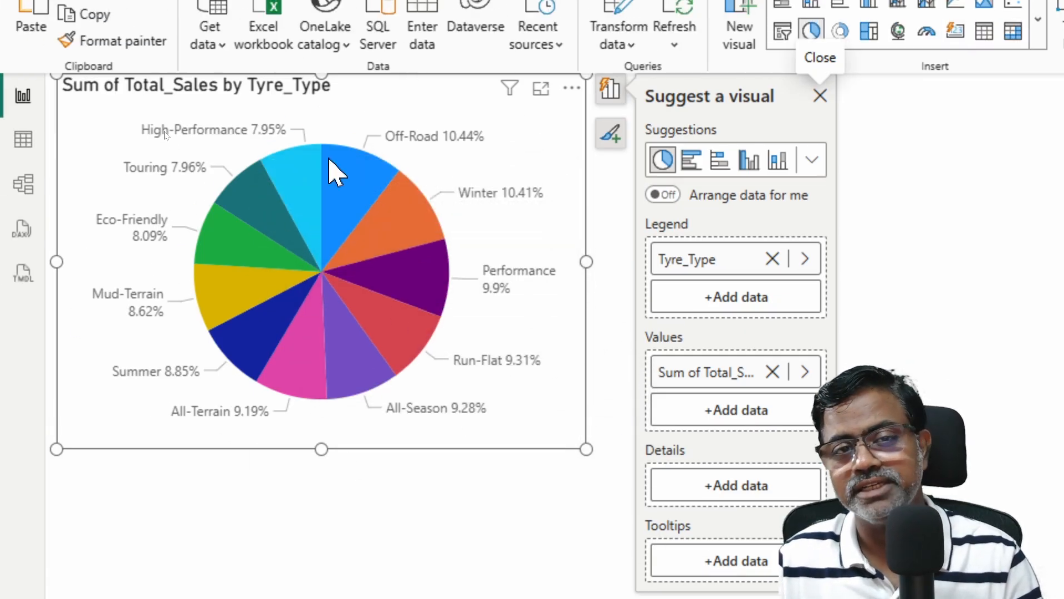
mouse_move(334, 160)
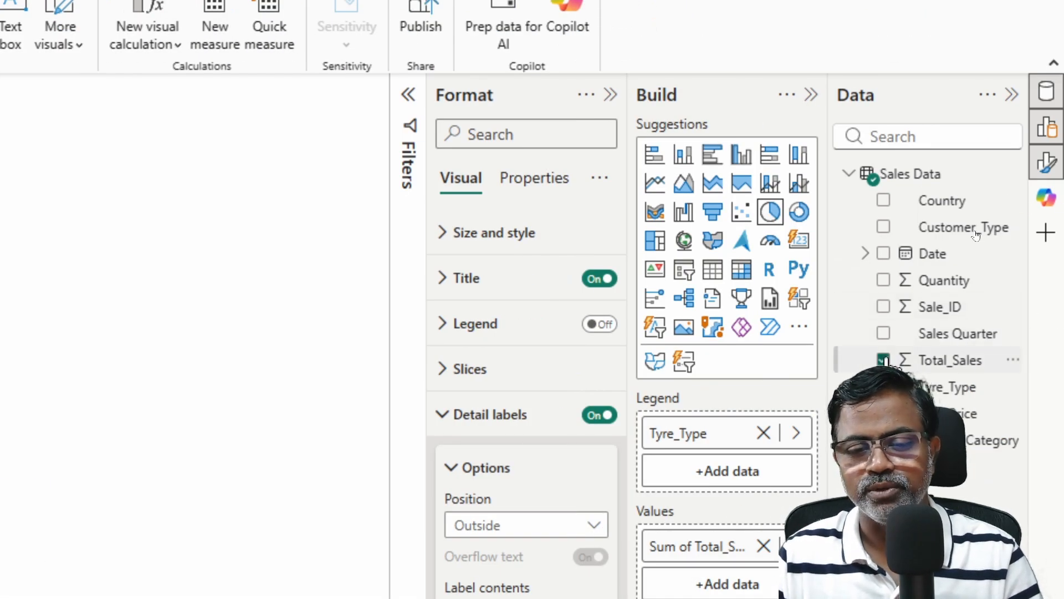
- Break the pie chart down by Sales Quarter instead of Tyre_Type, trying Vehicle_Category first, and examine the quarterly shares
left_click(884, 386)
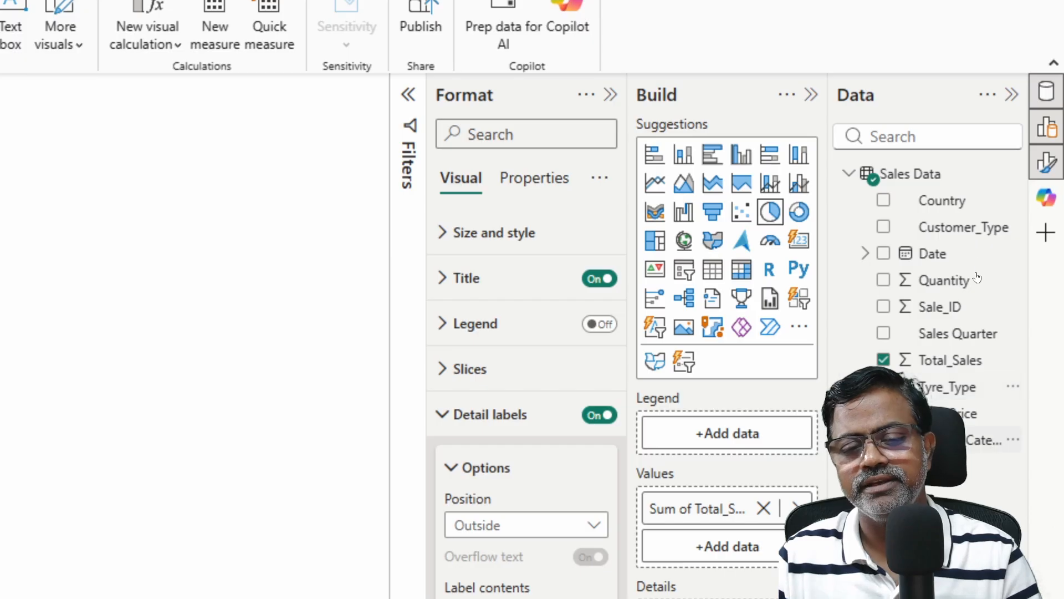
left_click(885, 440)
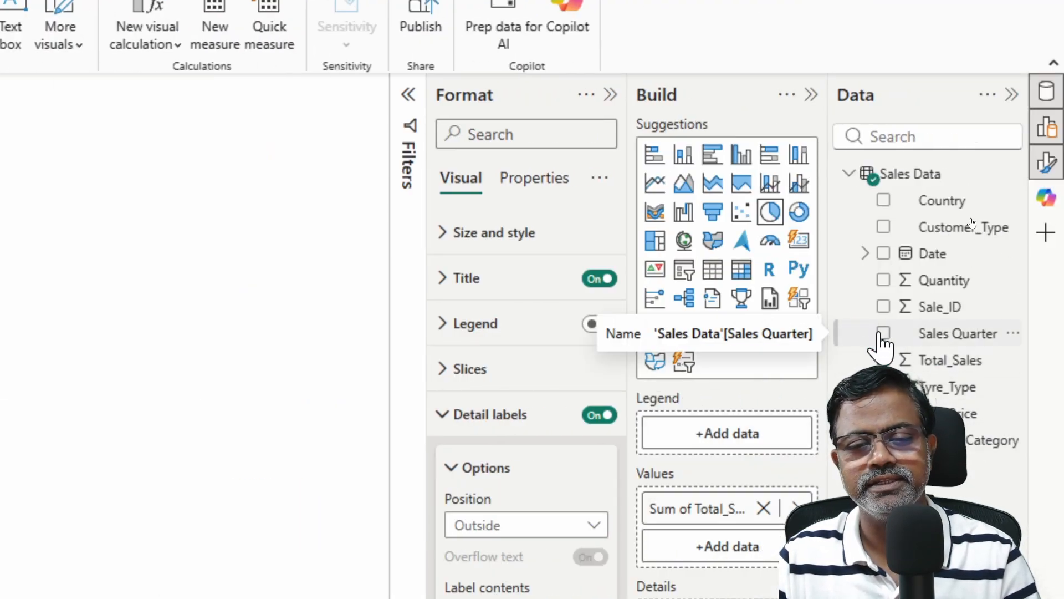
left_click(883, 333)
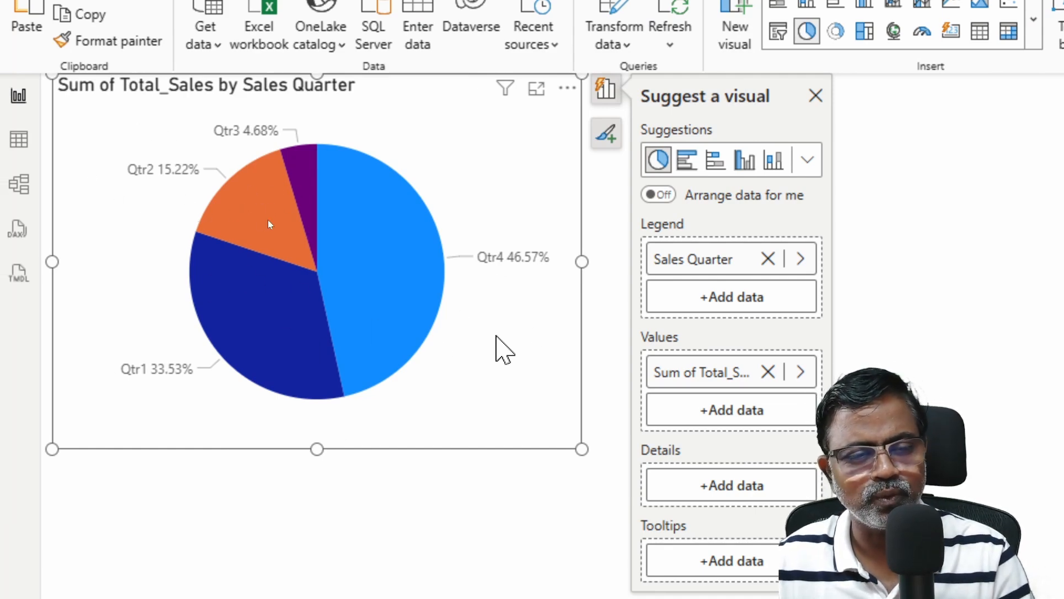
mouse_move(535, 264)
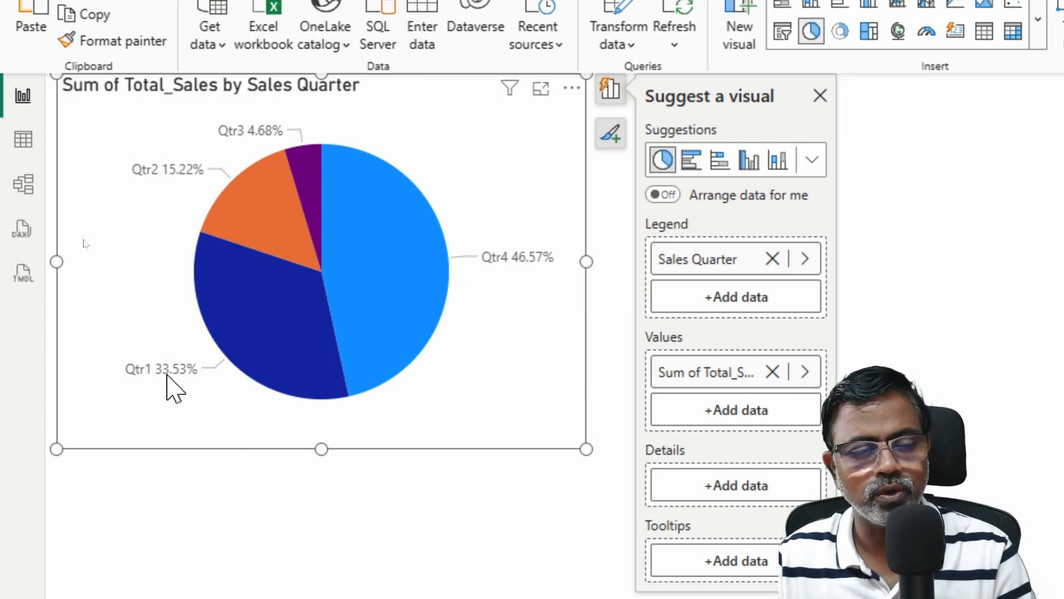
mouse_move(167, 375)
mouse_move(395, 355)
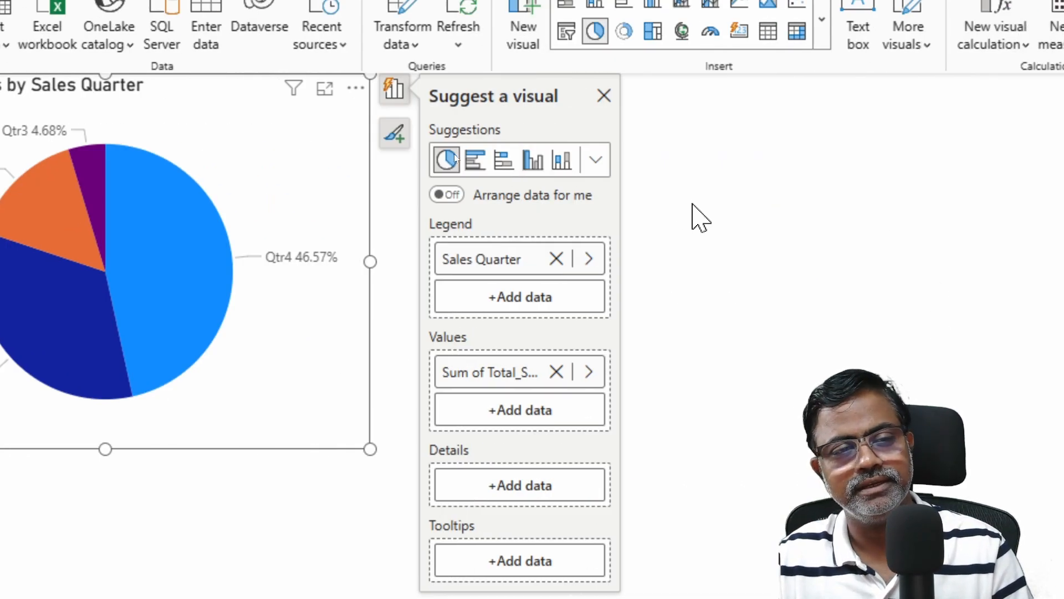
- Paste a copy of the Sales Quarter pie chart, place it beside the original and convert it to a donut chart
left_click(692, 204)
key("ctrl+v")
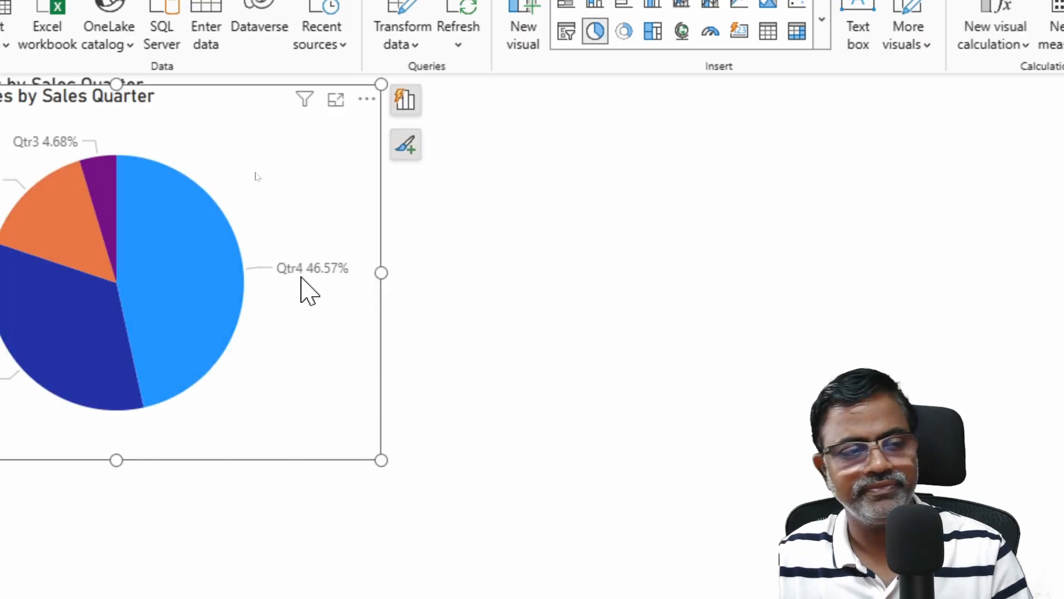
left_click_drag(308, 174, 879, 183)
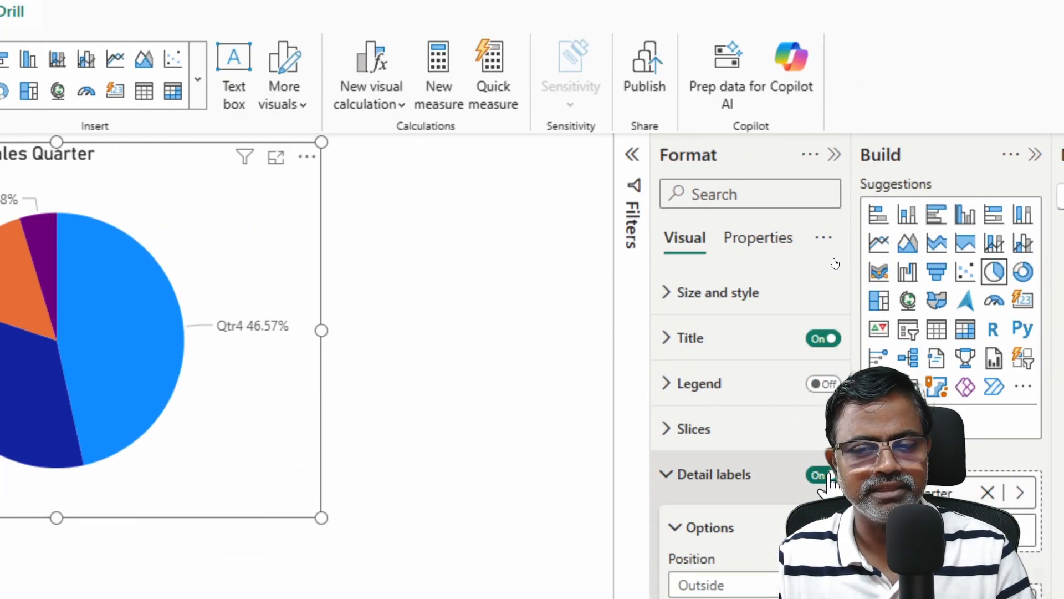
left_click(1022, 272)
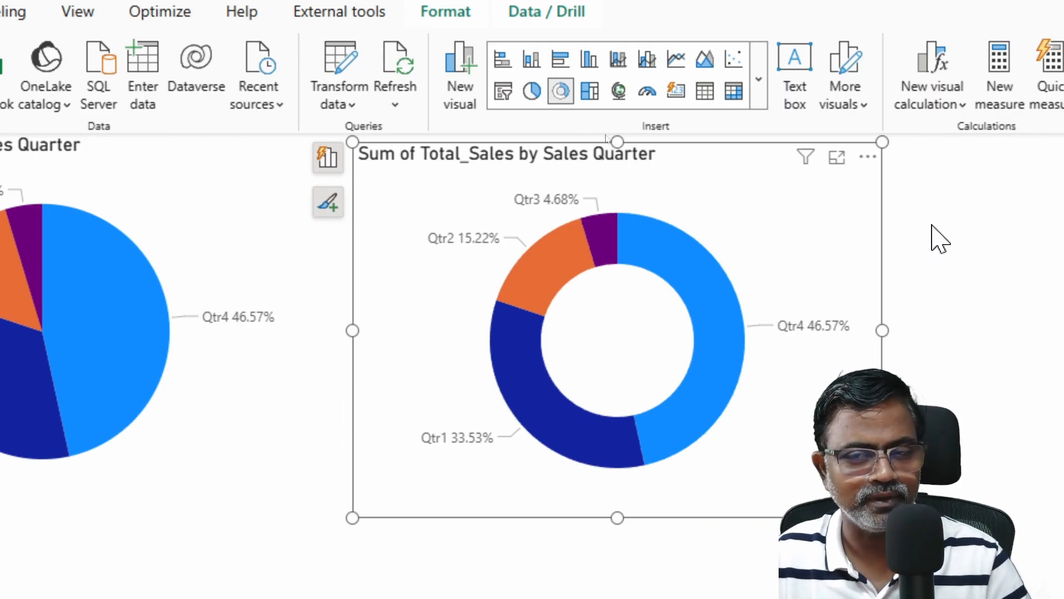
- Add a new card visual showing the sum of Total_Sales, separate from the two charts
left_click(933, 226)
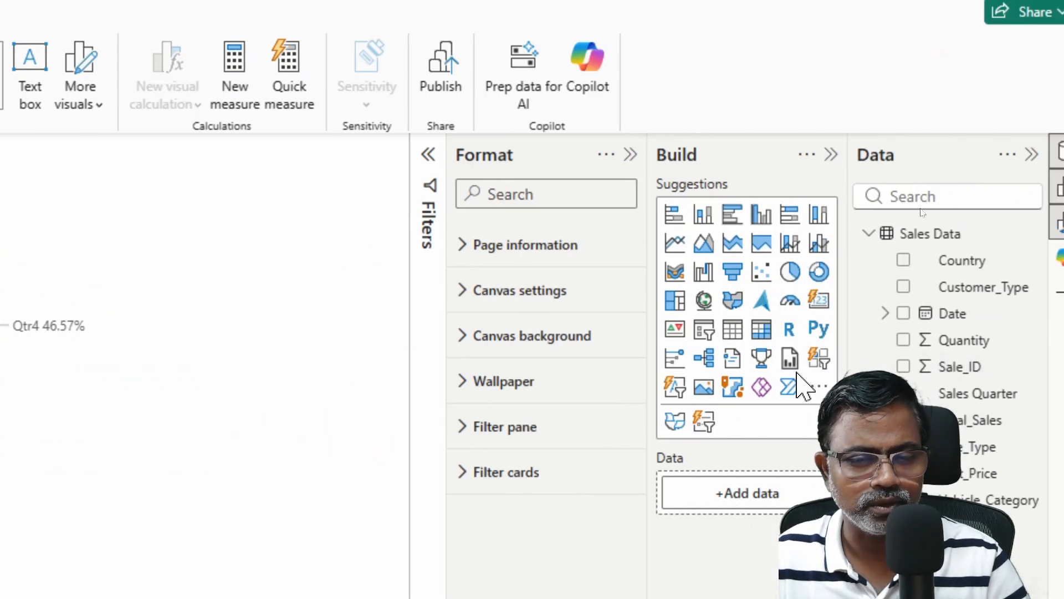
left_click(819, 302)
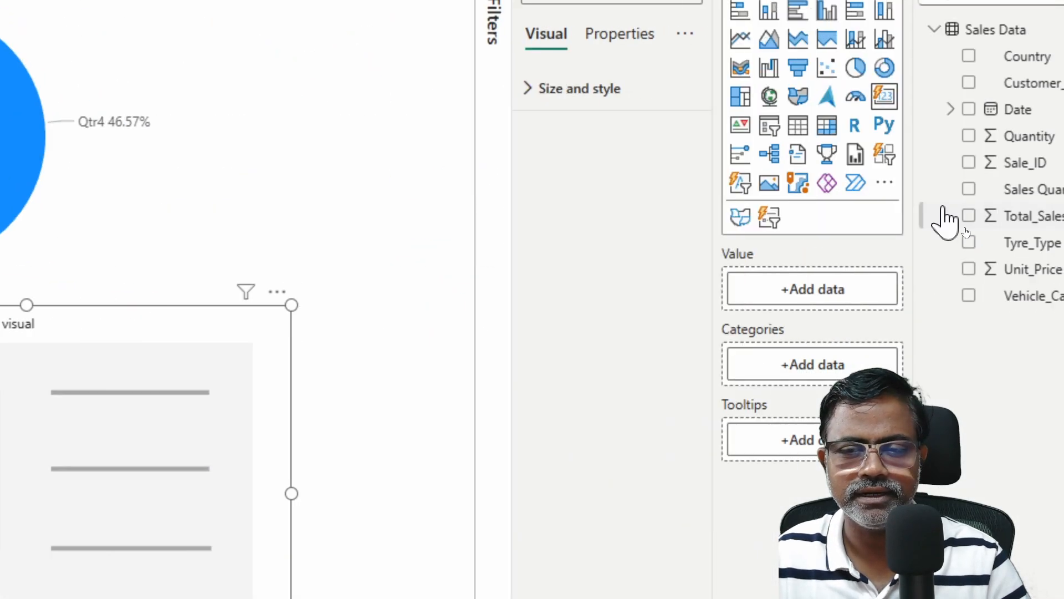
left_click(883, 215)
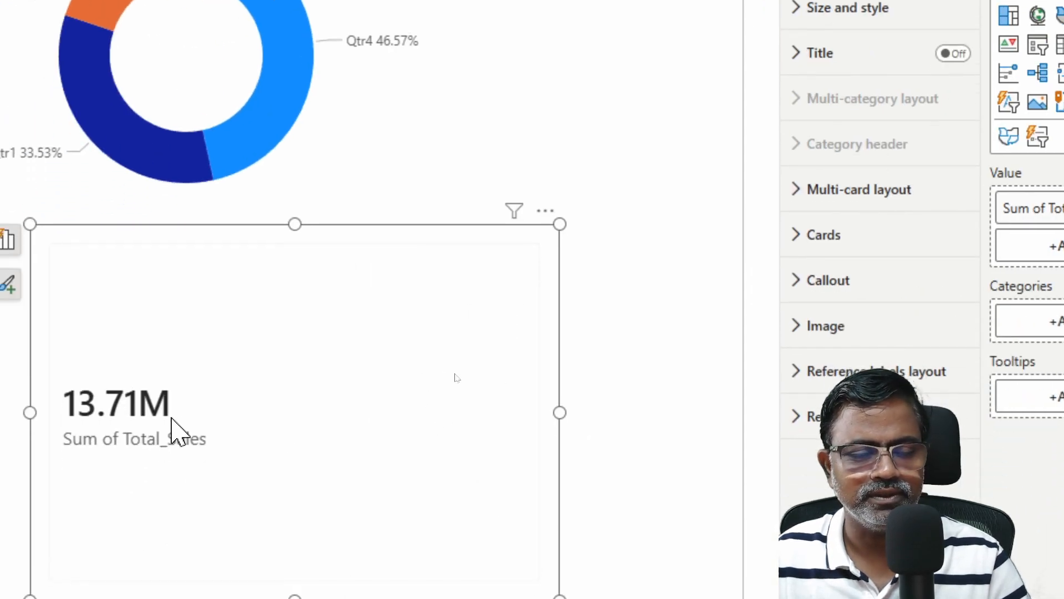
- Center the Total_Sales card's callout value horizontally and set its font size to 21
left_click(797, 280)
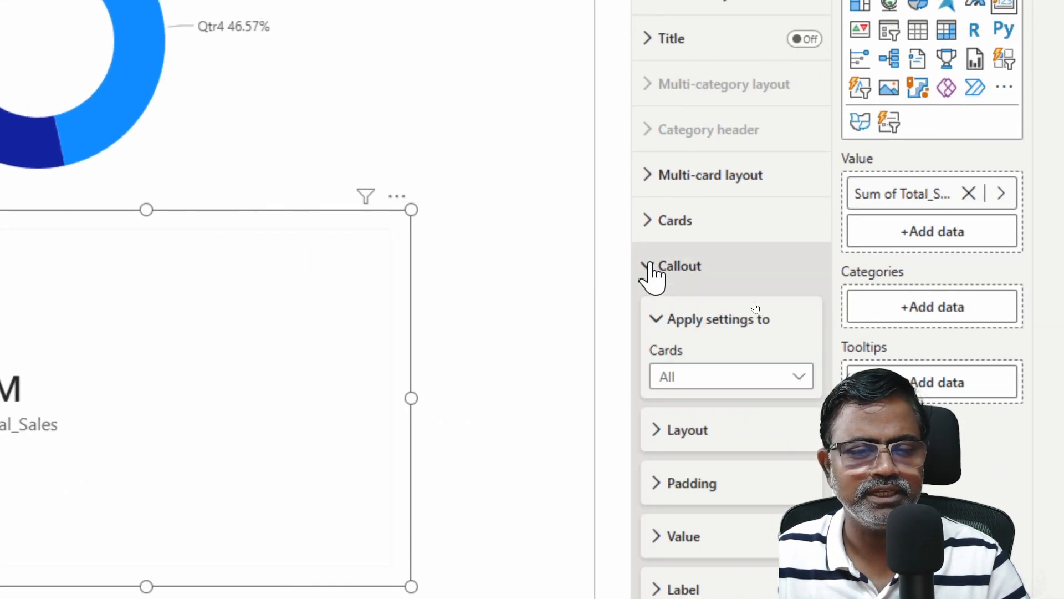
scroll(732, 521, "down", 3)
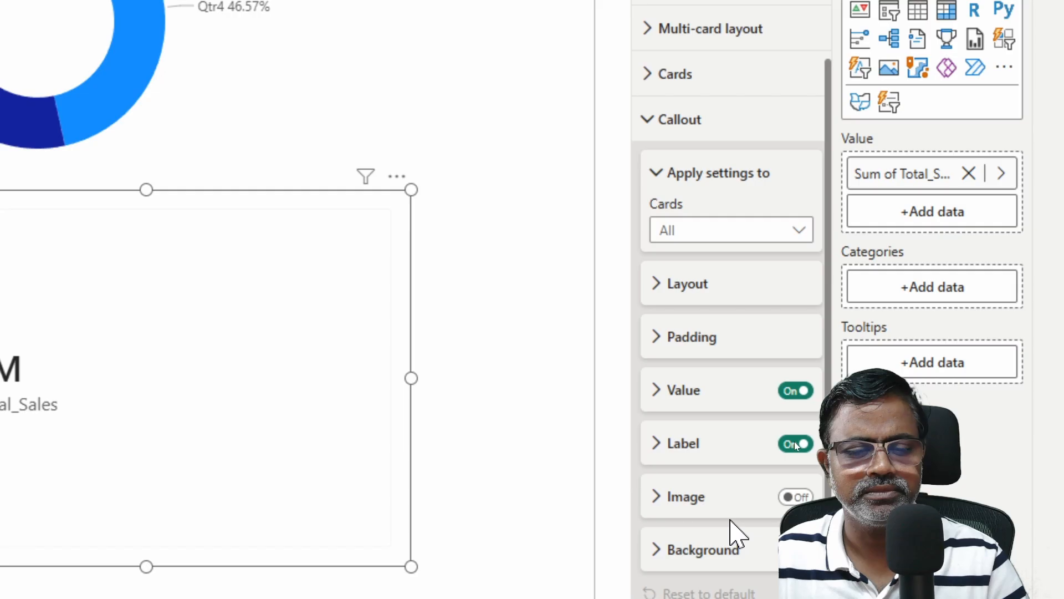
left_click(661, 382)
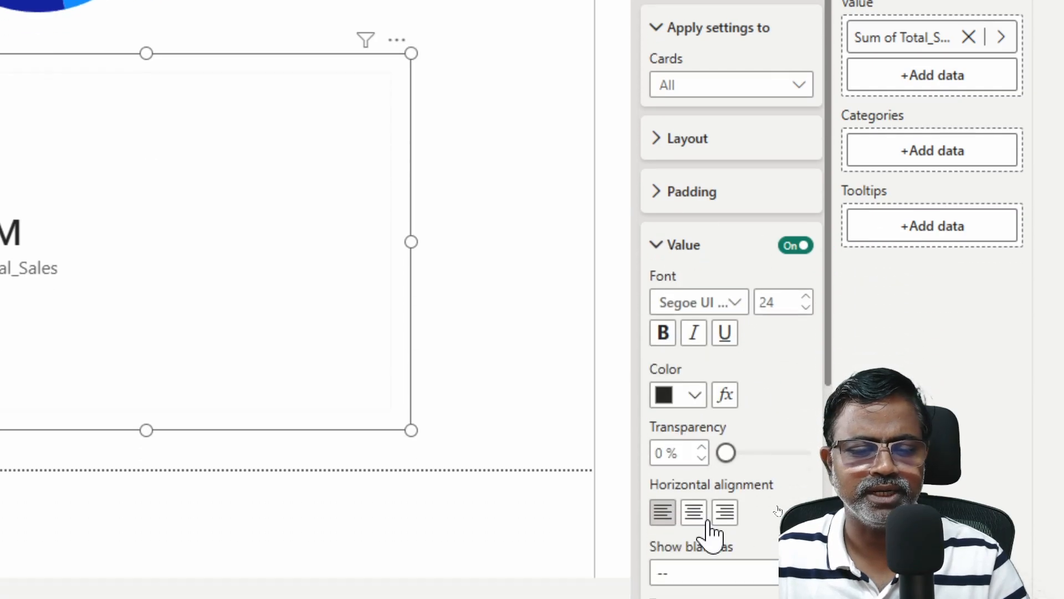
left_click(693, 513)
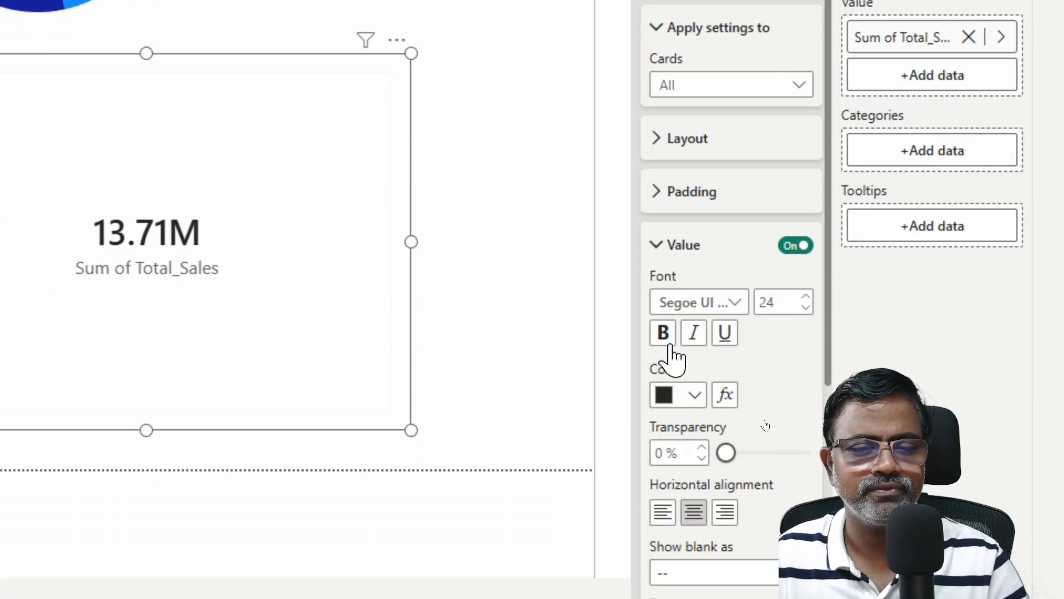
left_click(801, 309)
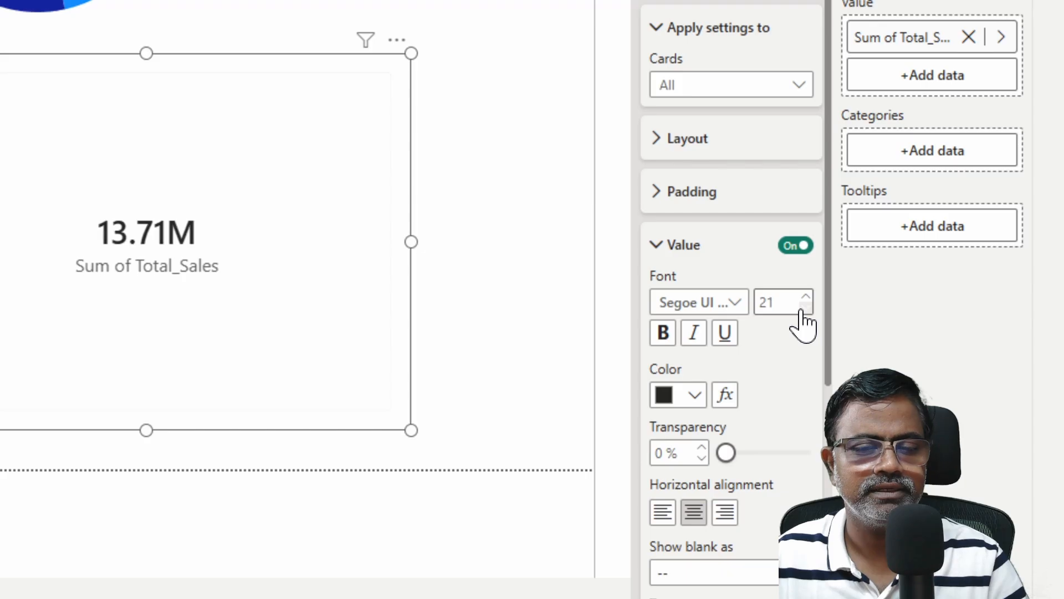
- Set the Total_Sales card's label font size to 10, turn the label off, and shrink the card to about 158 by 78
left_click(660, 247)
left_click(659, 305)
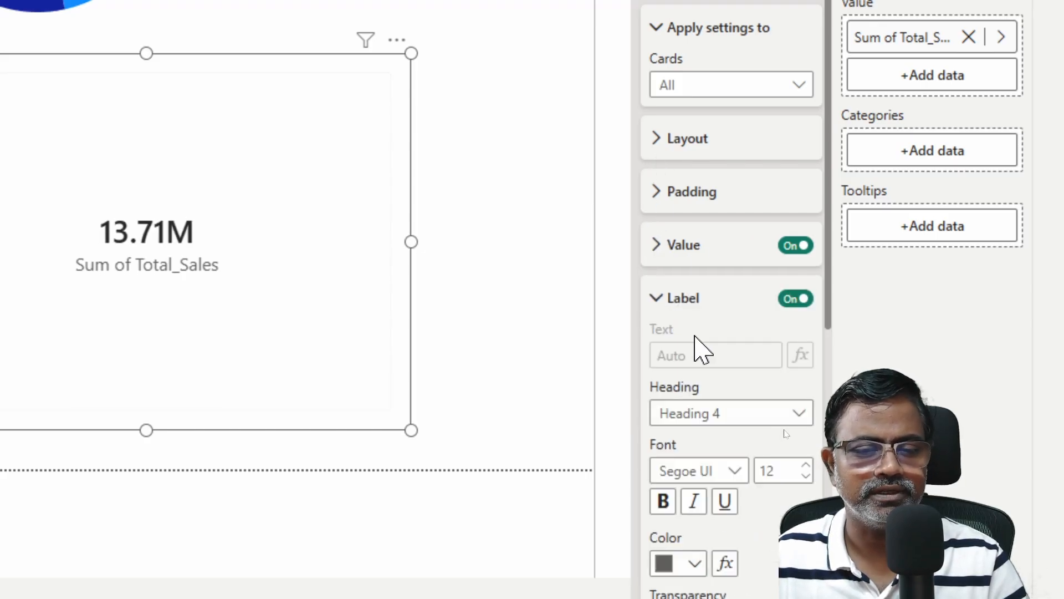
left_click(806, 477)
left_click(806, 477)
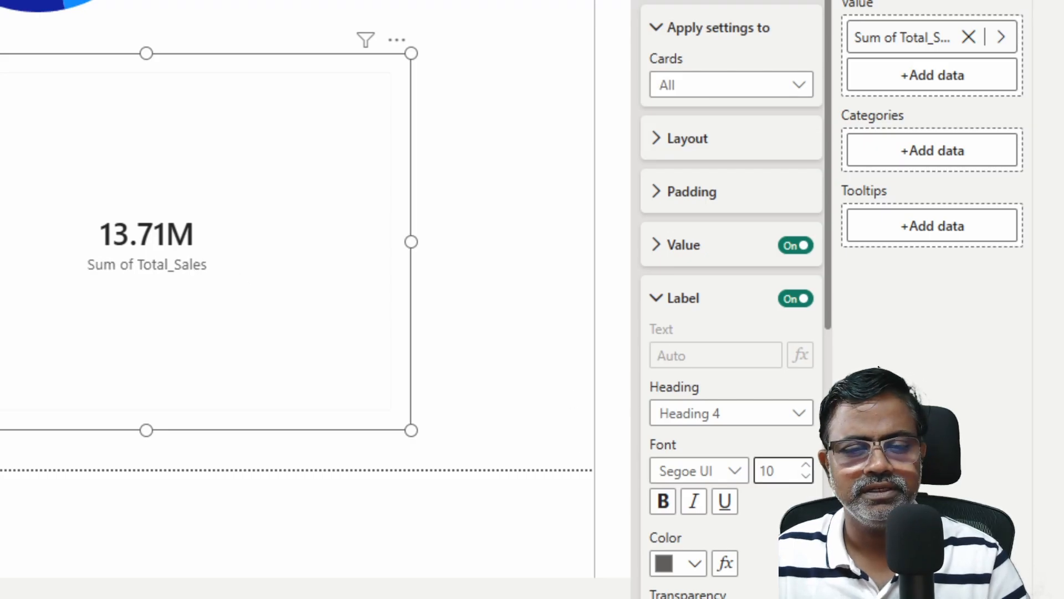
left_click(795, 299)
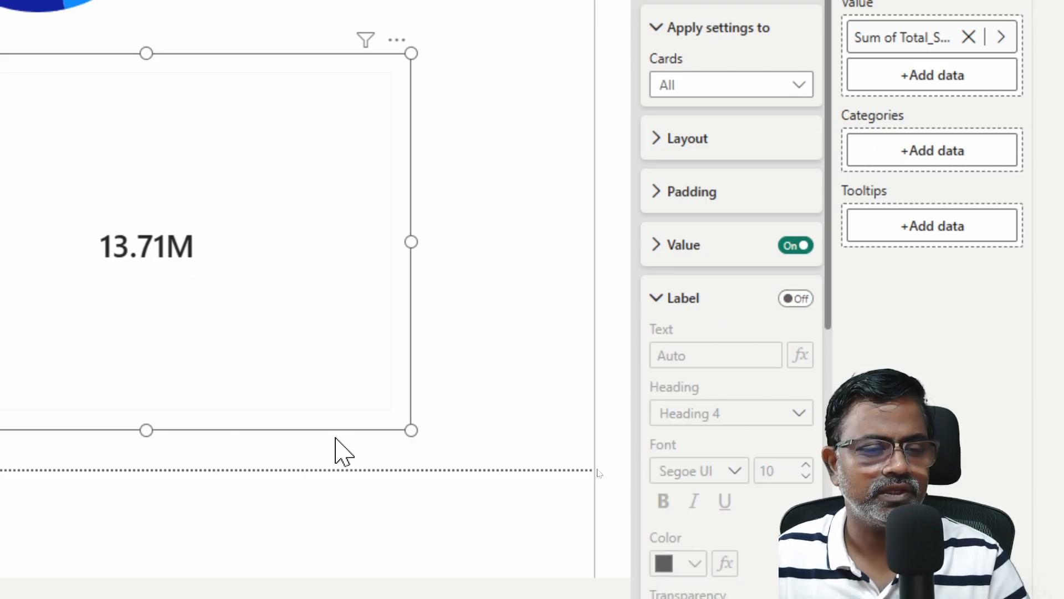
left_click_drag(411, 430, 414, 182)
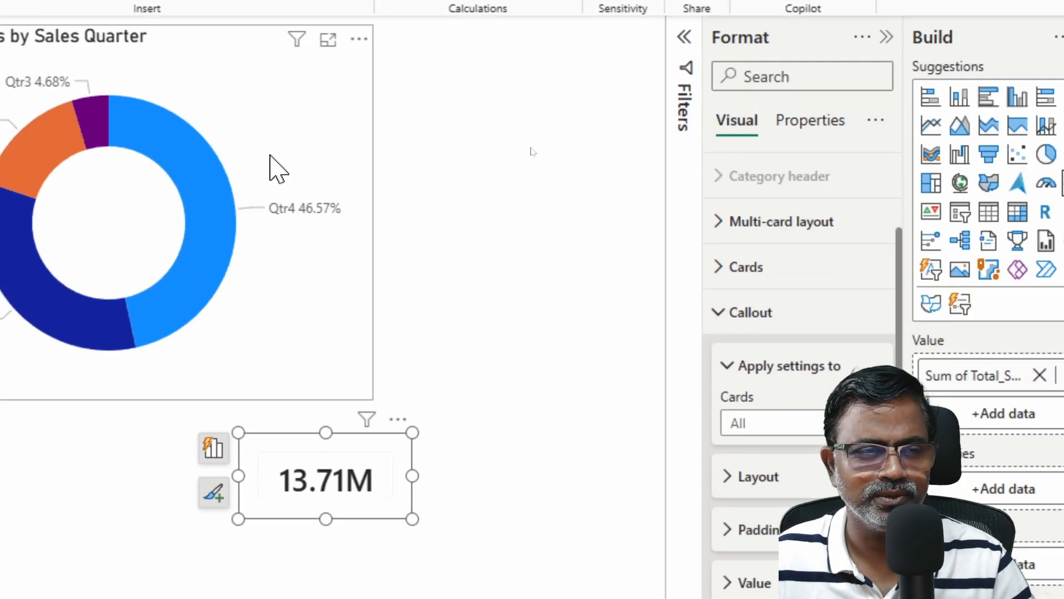
- Turn off the background of the Sales Quarter donut chart
left_click(295, 103)
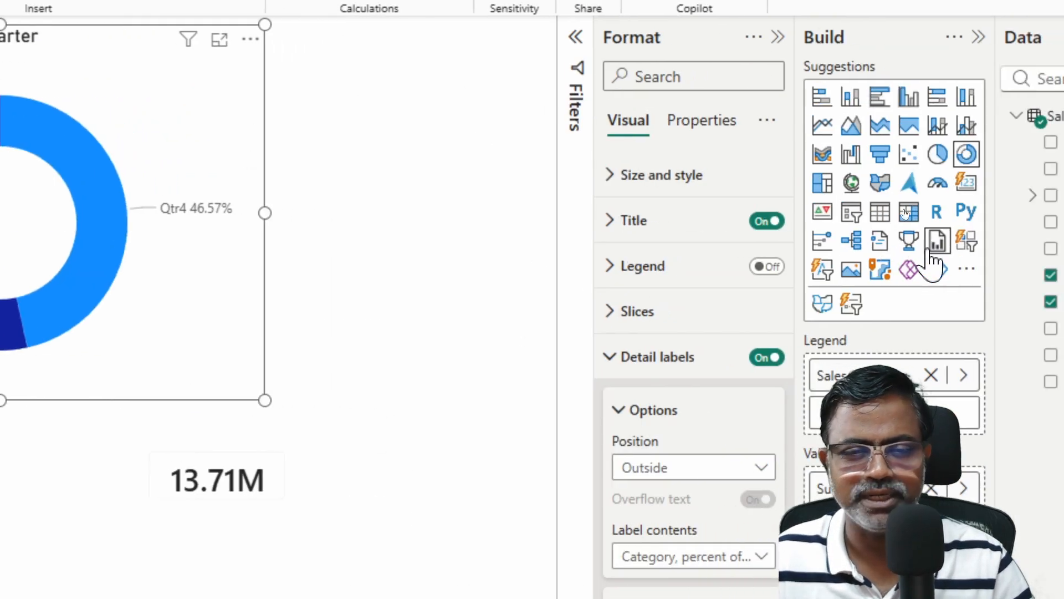
left_click(625, 182)
scroll(682, 576, "down", 2)
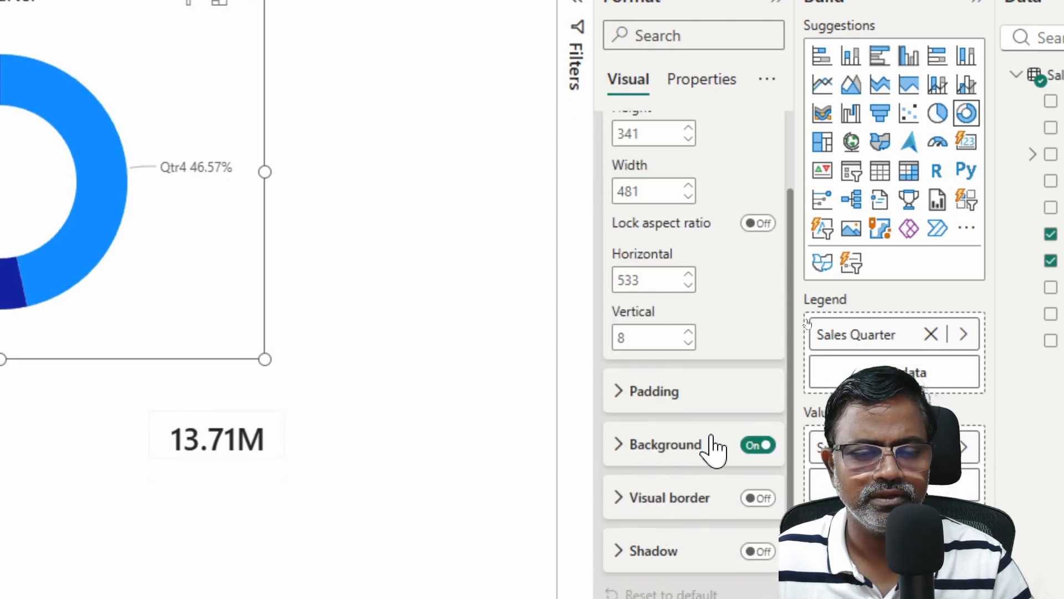
left_click(754, 445)
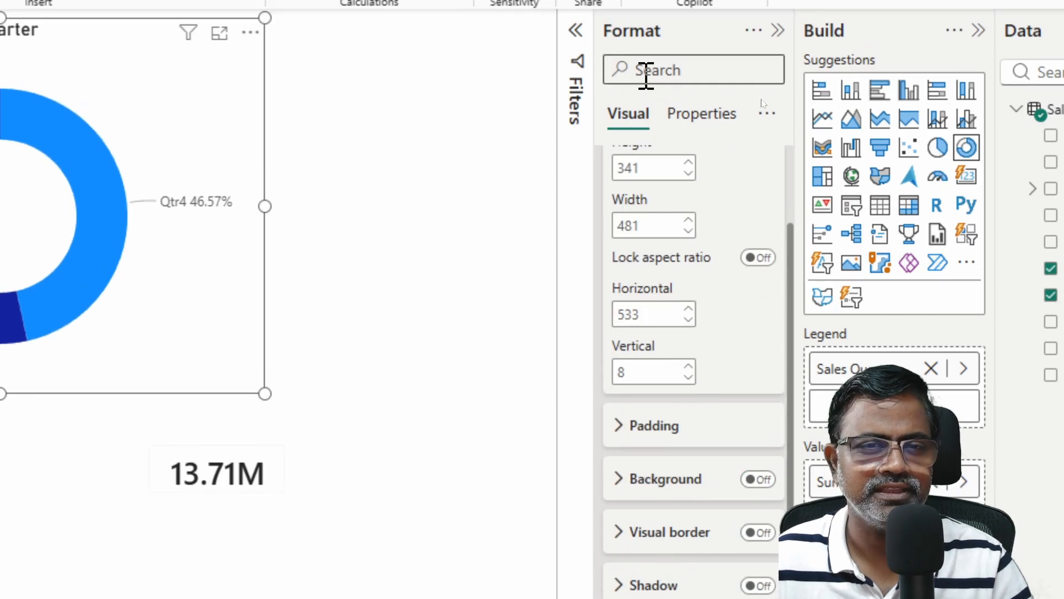
scroll(695, 347, "up", 2)
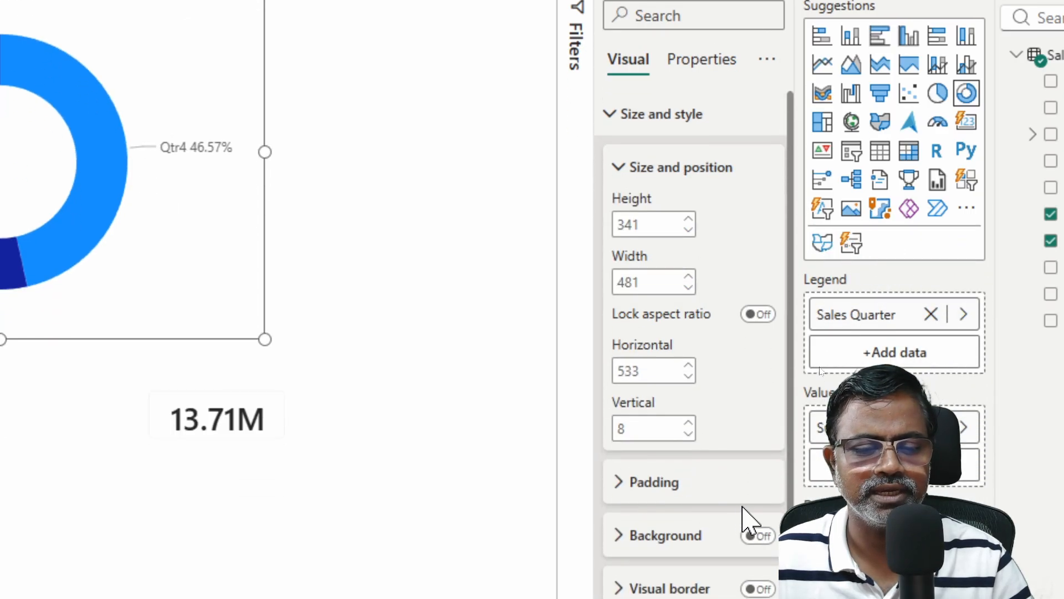
left_click(613, 115)
- Move the Total_Sales card into the hole of the donut chart and turn off the card's background
left_click_drag(240, 451, 66, 219)
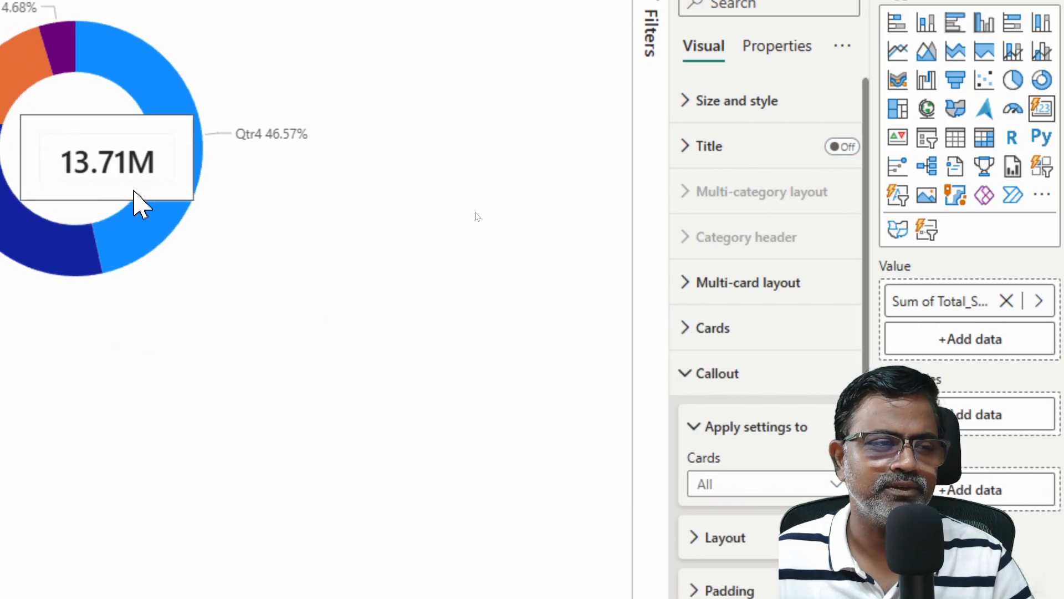
mouse_move(134, 191)
left_mouse_down()
mouse_move(104, 199)
mouse_move(103, 174)
mouse_move(137, 175)
left_mouse_up()
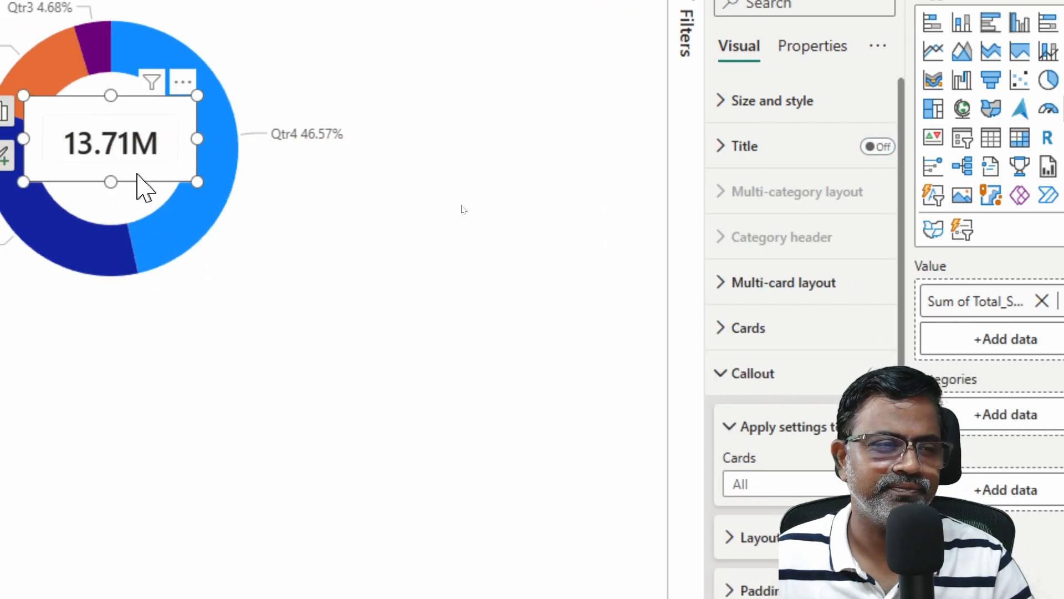
left_click(361, 339)
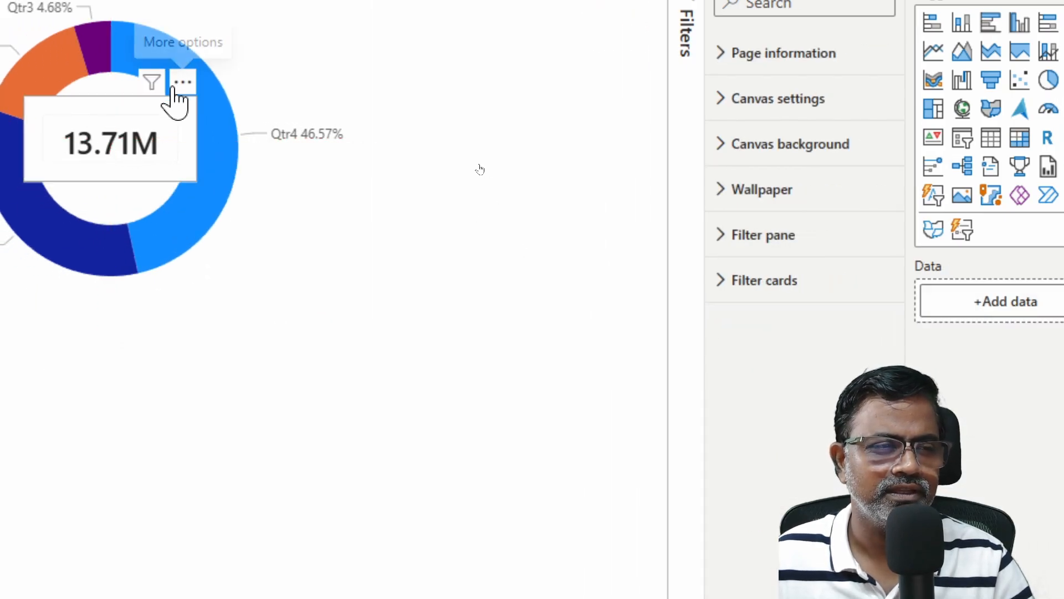
left_click(169, 111)
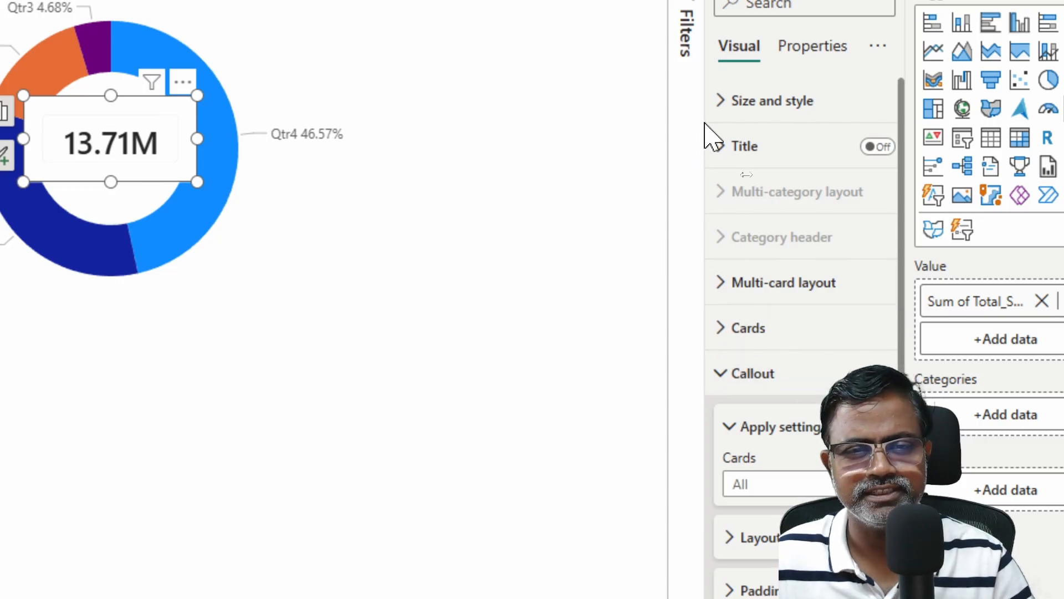
left_click(713, 106)
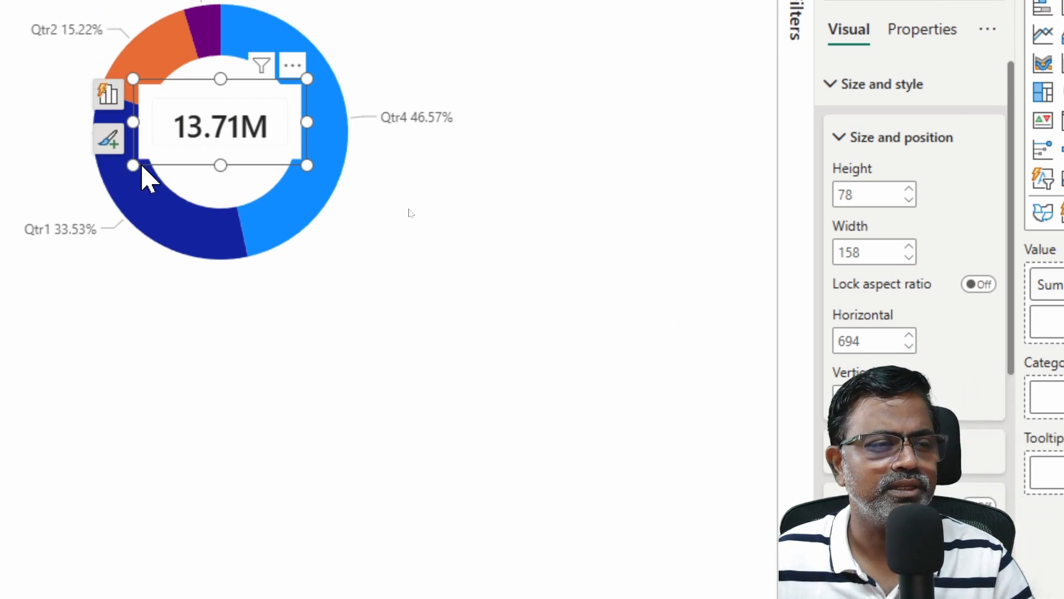
- Enlarge the donut chart to about 559 wide by 433 high and move it lower on the page
left_click(347, 258)
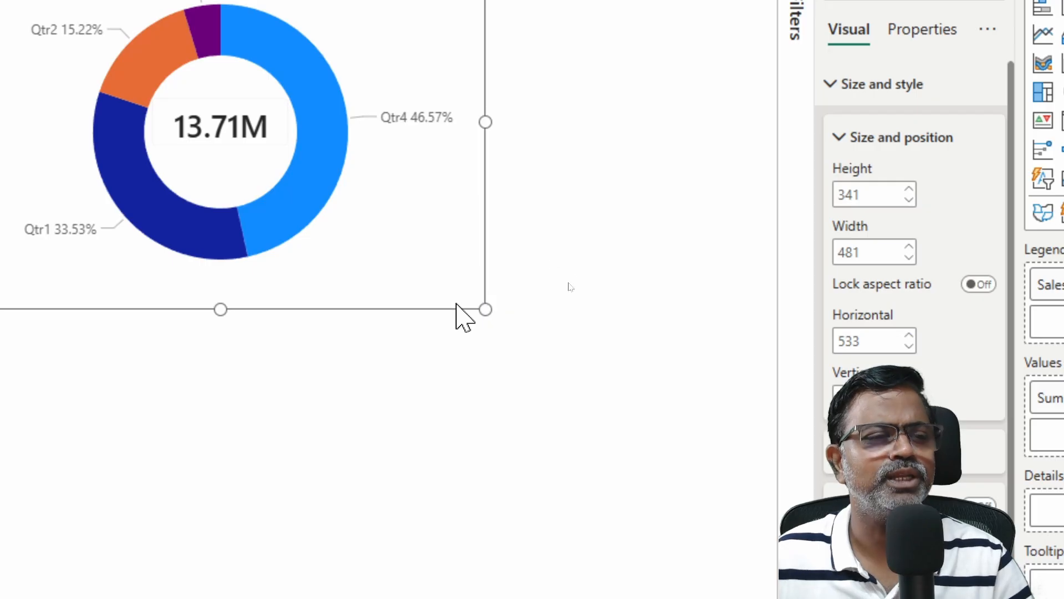
left_click_drag(487, 308, 484, 285)
left_click(633, 348)
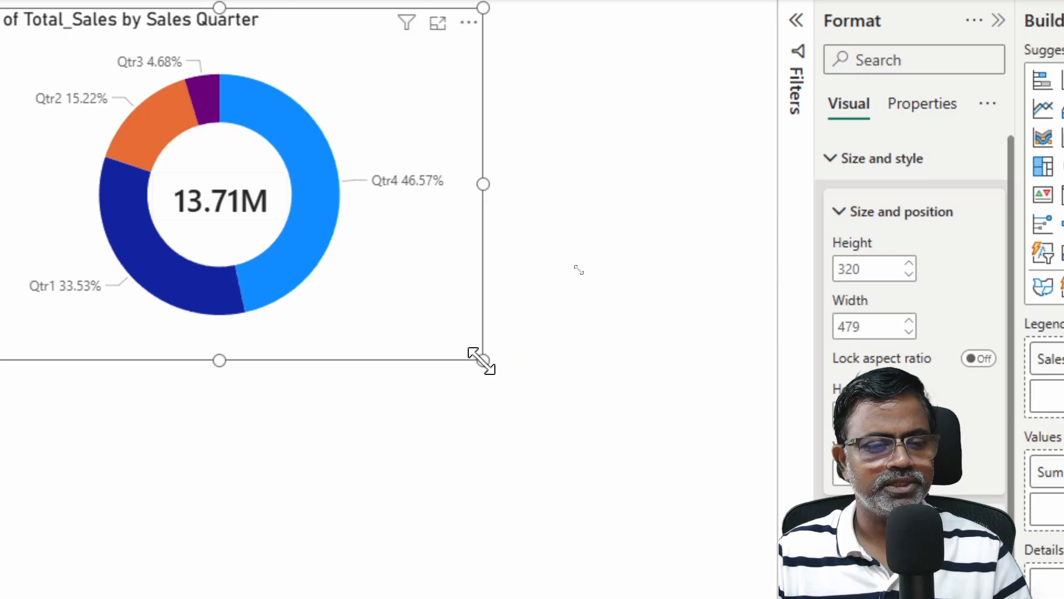
left_click_drag(484, 360, 575, 492)
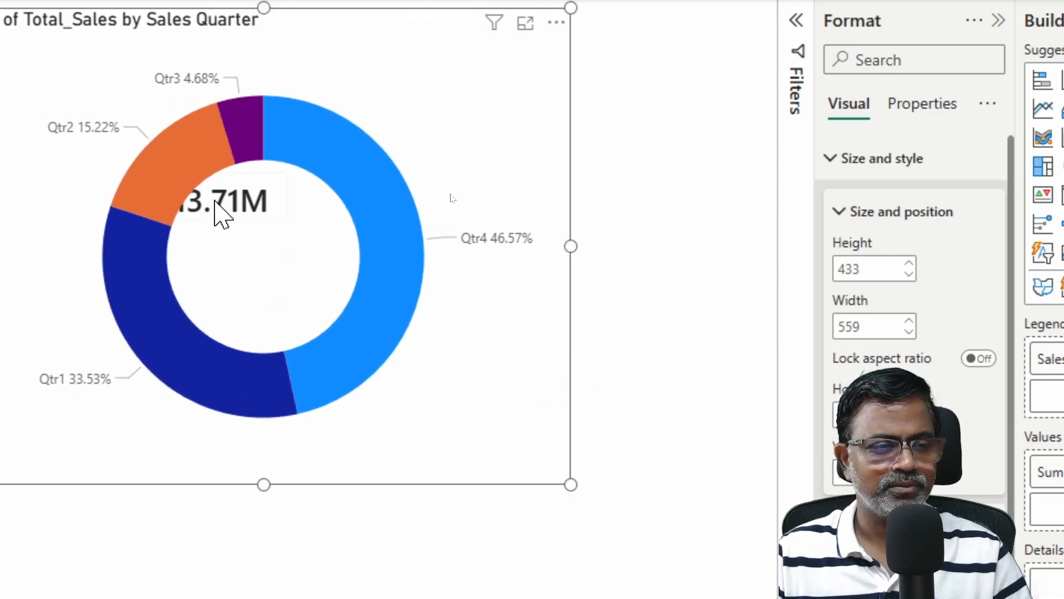
left_click_drag(215, 200, 181, 122)
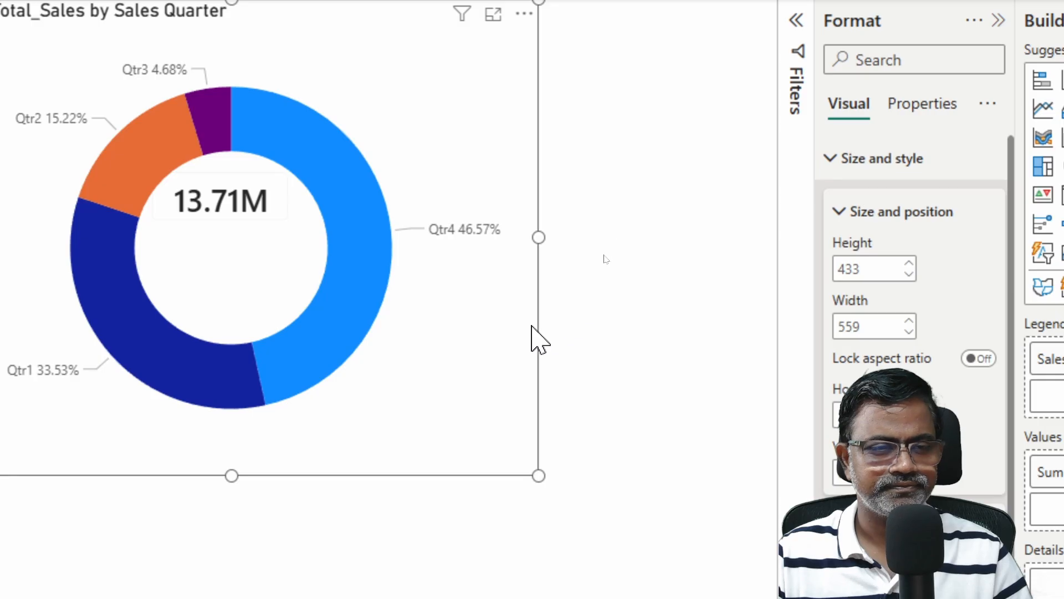
left_click_drag(531, 326, 522, 521)
- Reposition the Total_Sales card at the centre of the enlarged donut chart's hole
left_click_drag(222, 186, 264, 552)
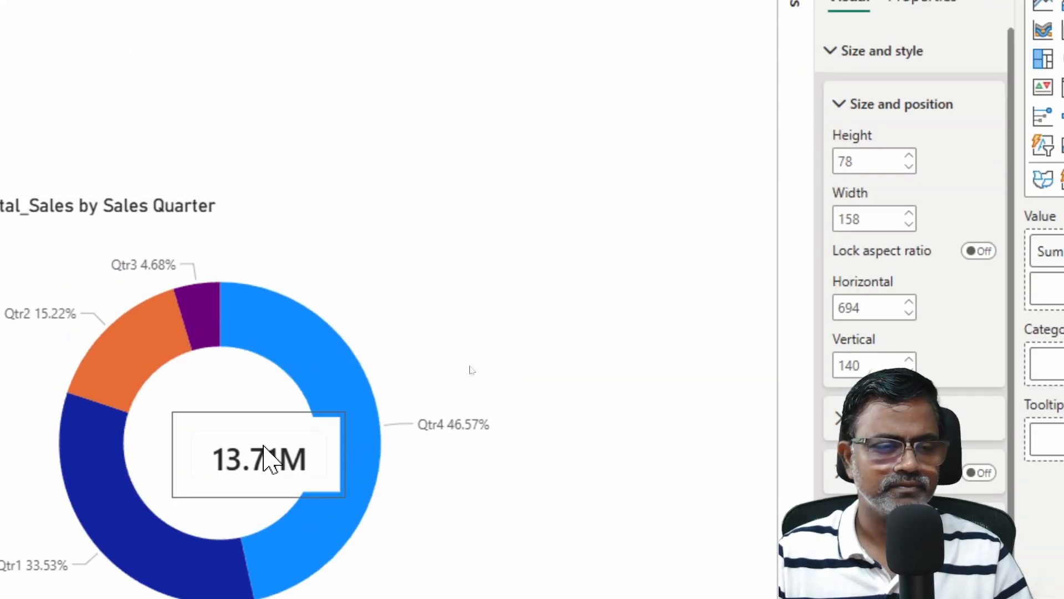
left_click_drag(264, 444, 219, 435)
left_click(726, 216)
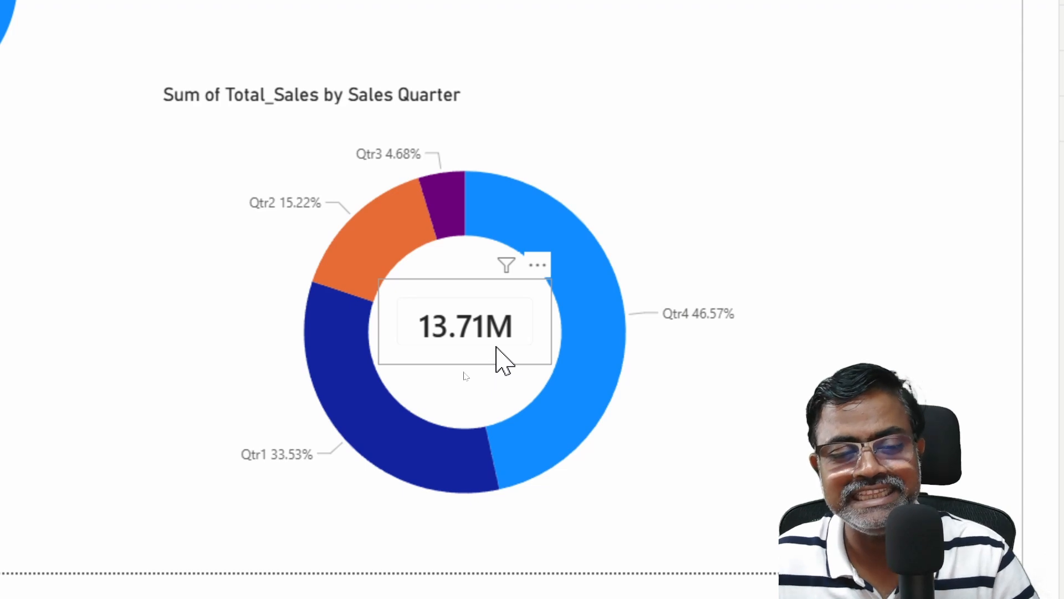
left_click_drag(495, 359, 499, 360)
left_click(967, 340)
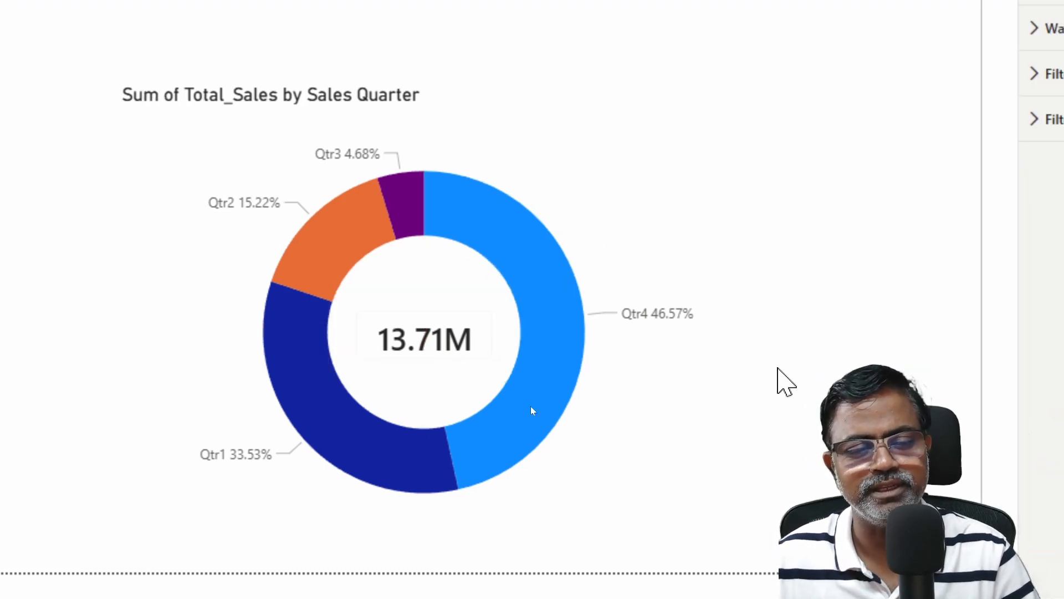
- Paste a copy of the Total_Sales card and place it over the centre of the Sales Quarter pie chart
left_click(422, 349)
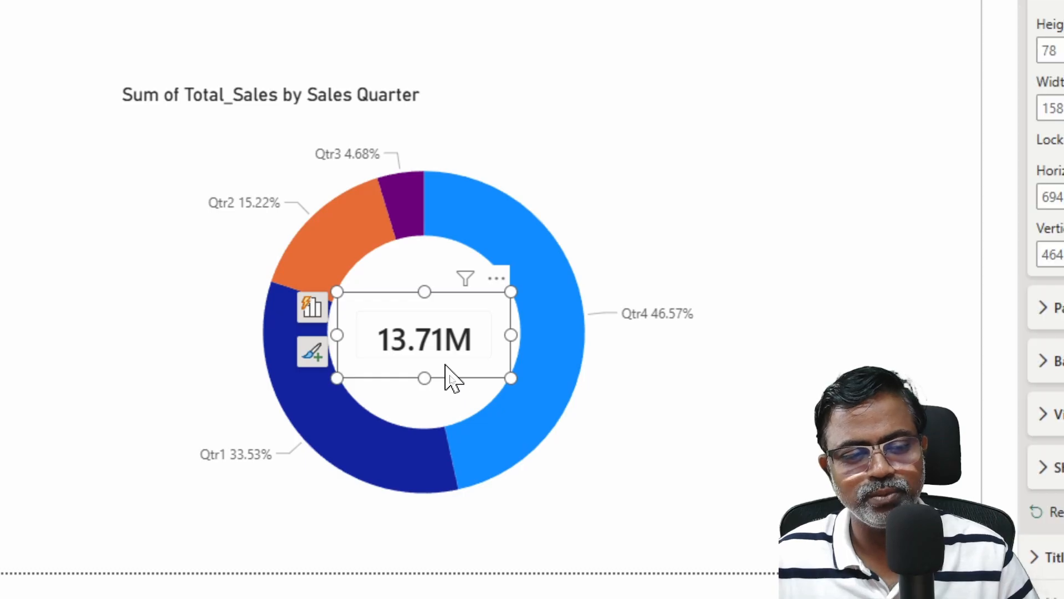
mouse_move(444, 375)
left_mouse_down()
mouse_move(325, 280)
mouse_move(456, 354)
mouse_move(458, 368)
left_mouse_up()
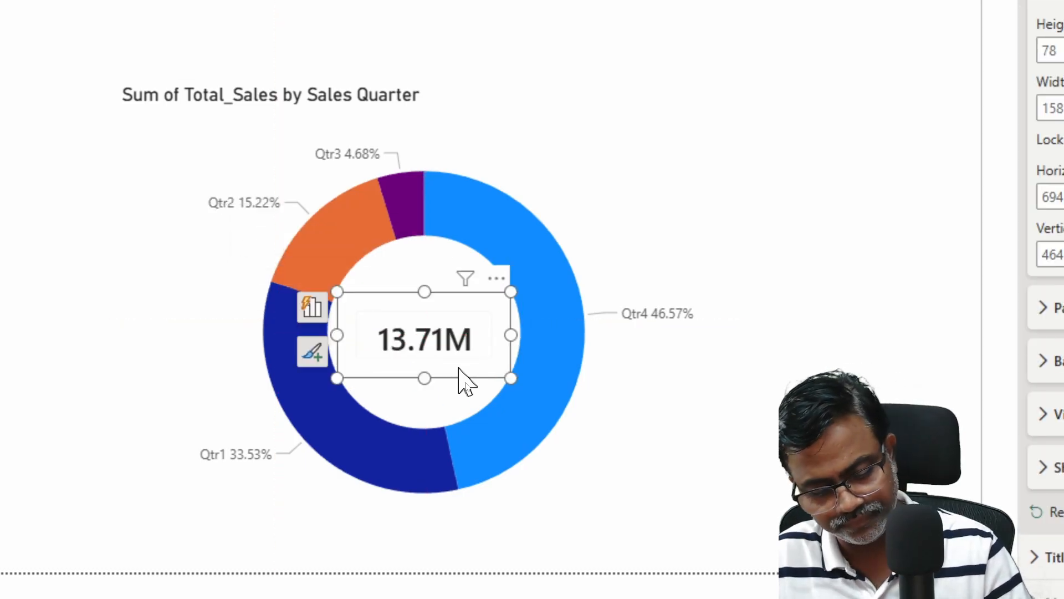
left_click(65, 261)
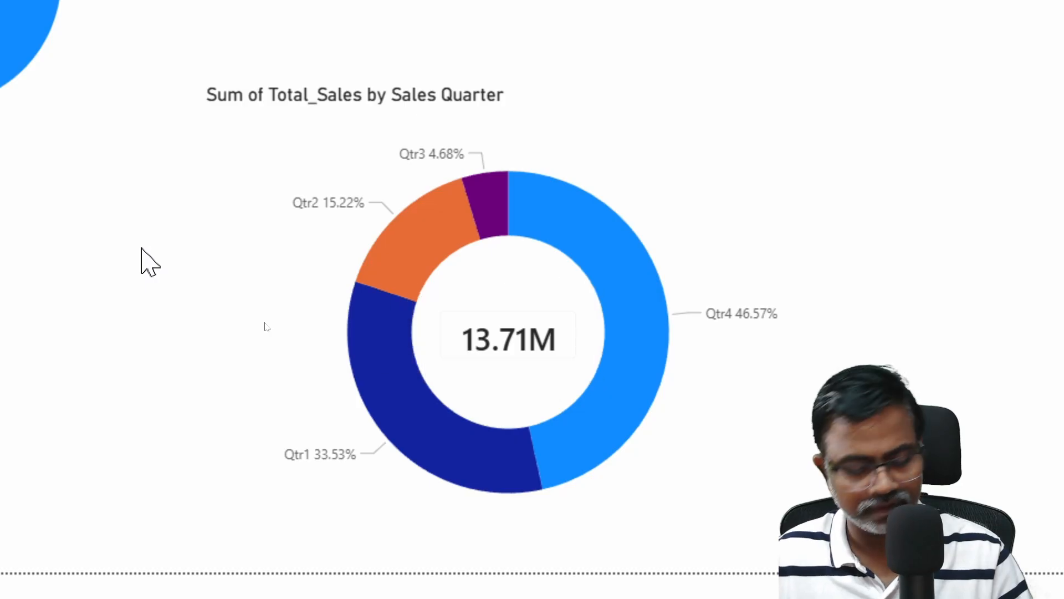
key("ctrl+v")
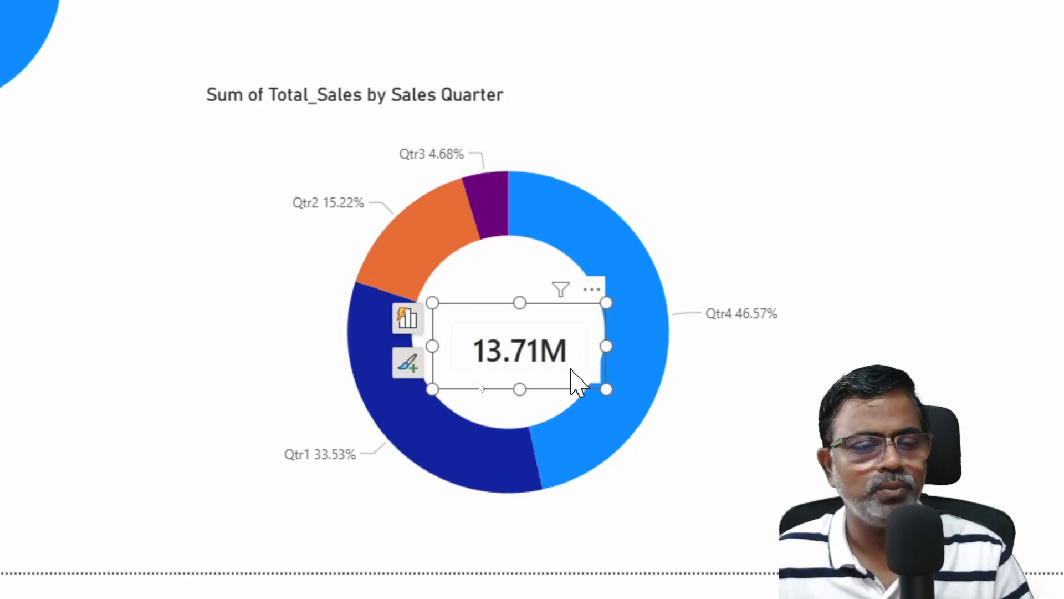
left_click_drag(577, 382, 0, 0)
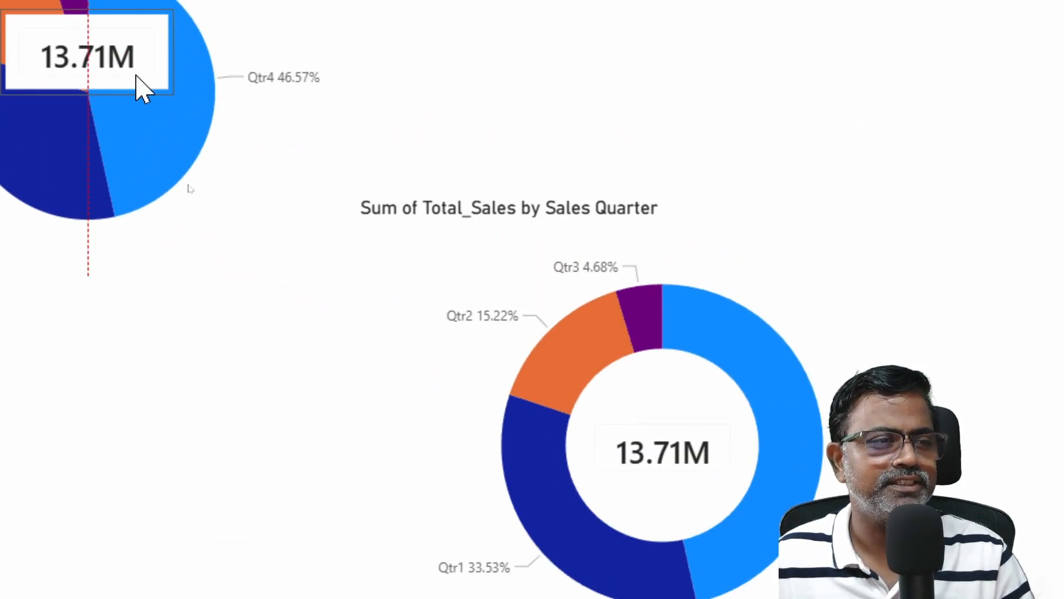
left_click_drag(141, 88, 140, 92)
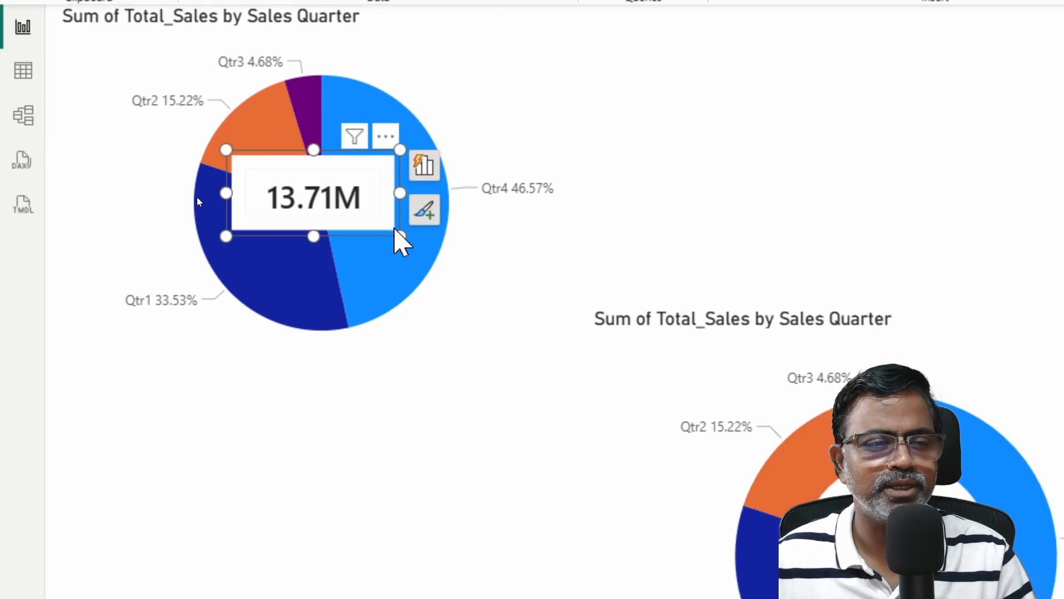
mouse_move(363, 205)
left_mouse_down()
mouse_move(380, 220)
mouse_move(378, 212)
left_mouse_up()
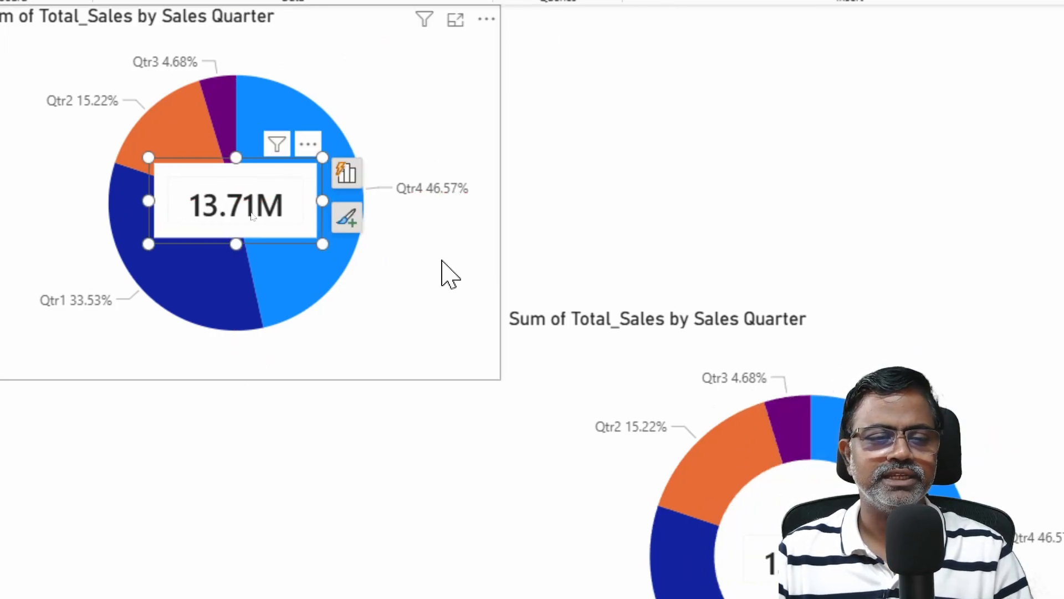
left_click_drag(427, 270, 429, 277)
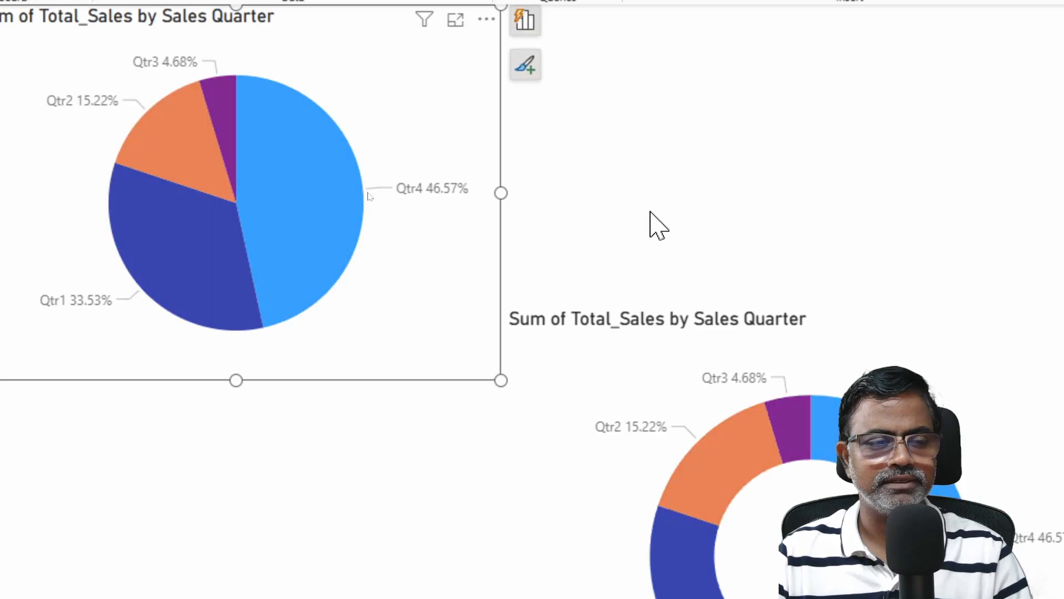
key("ctrl+z")
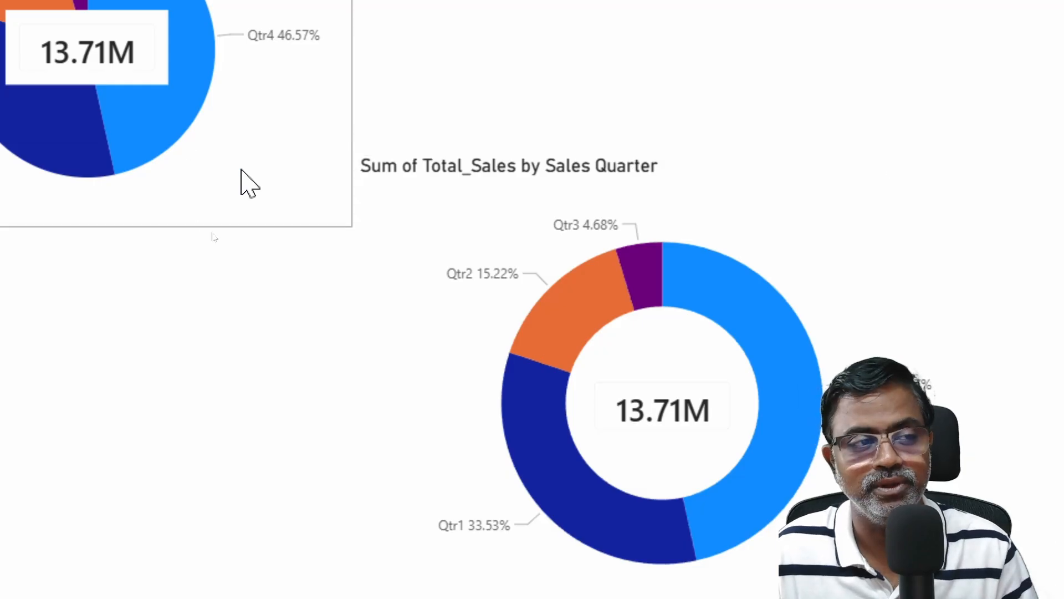
left_click_drag(142, 88, 138, 429)
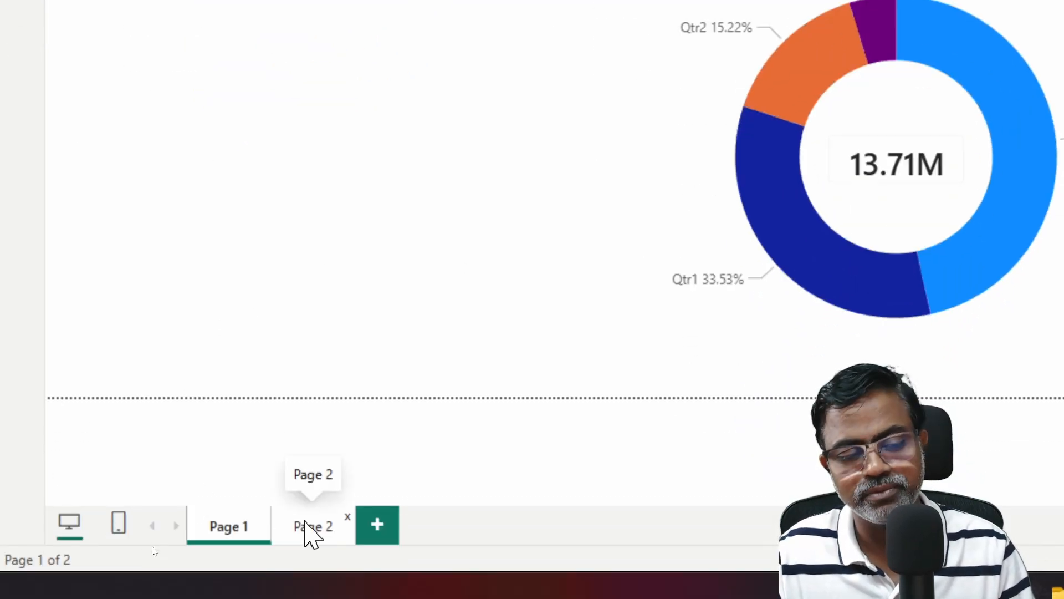
- Add a treemap on Page 2 with Customer_Type as category, Vehicle_Category as details and Total_Sales as values
left_click(308, 526)
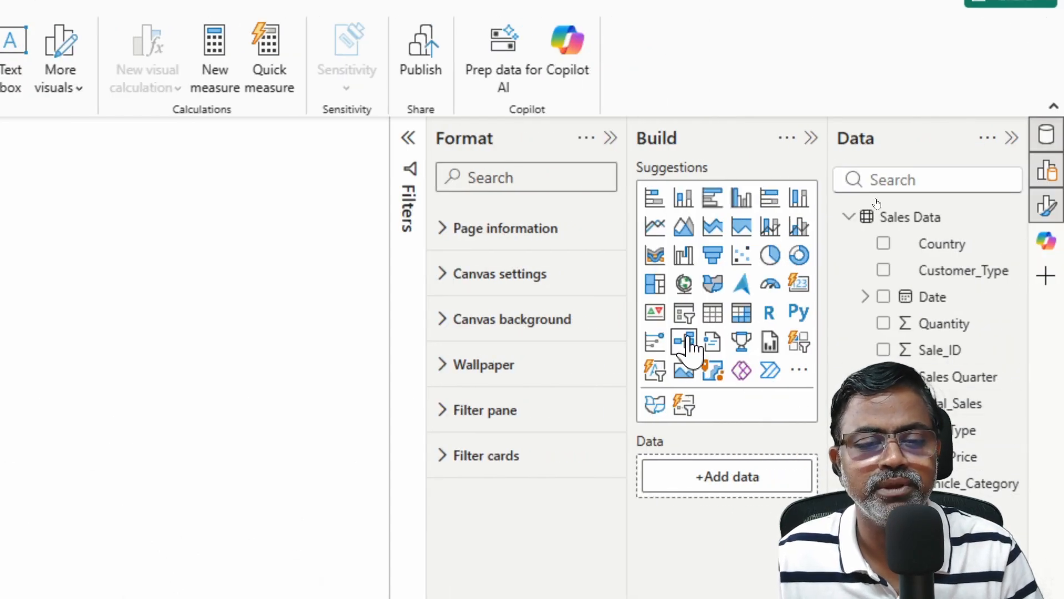
left_click(652, 286)
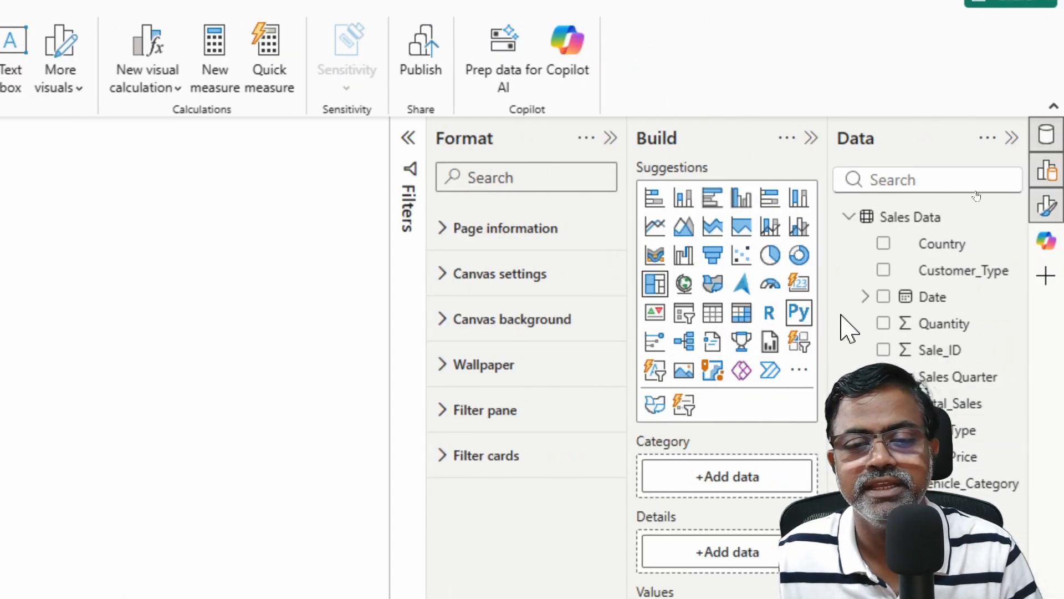
left_click(884, 270)
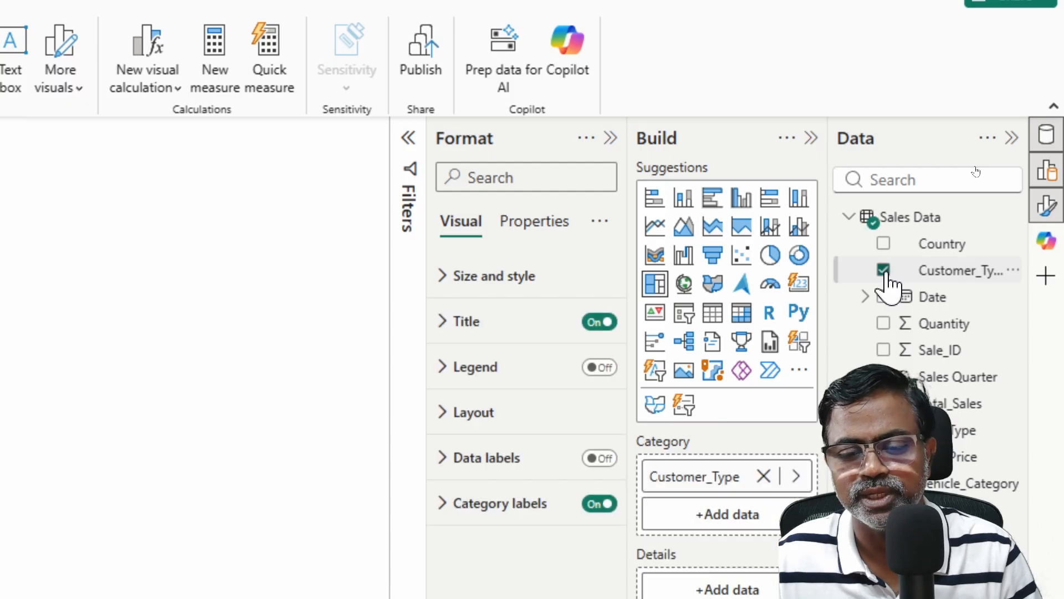
left_click(884, 484)
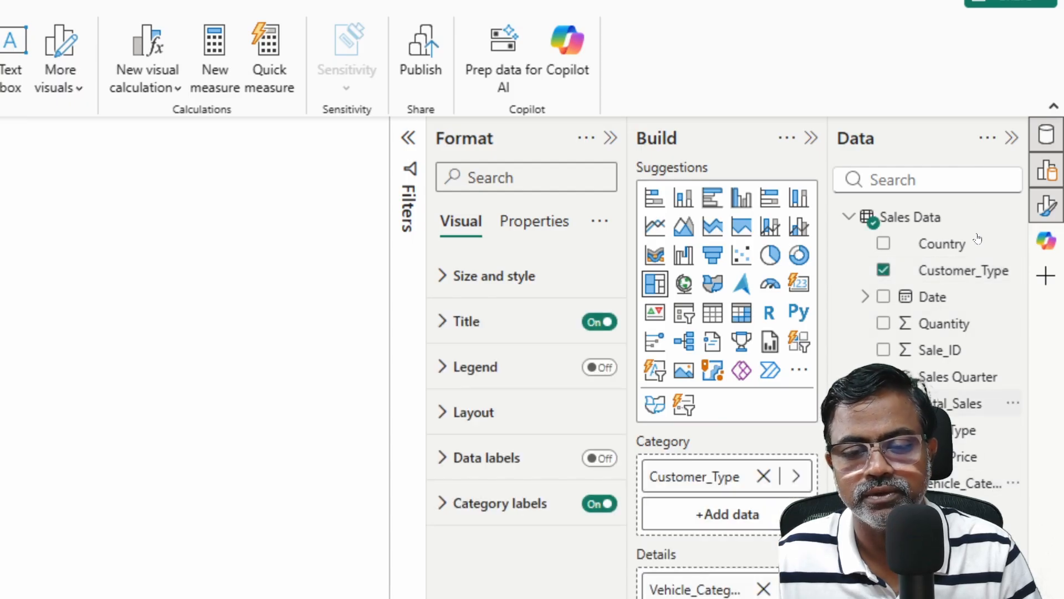
left_click(884, 405)
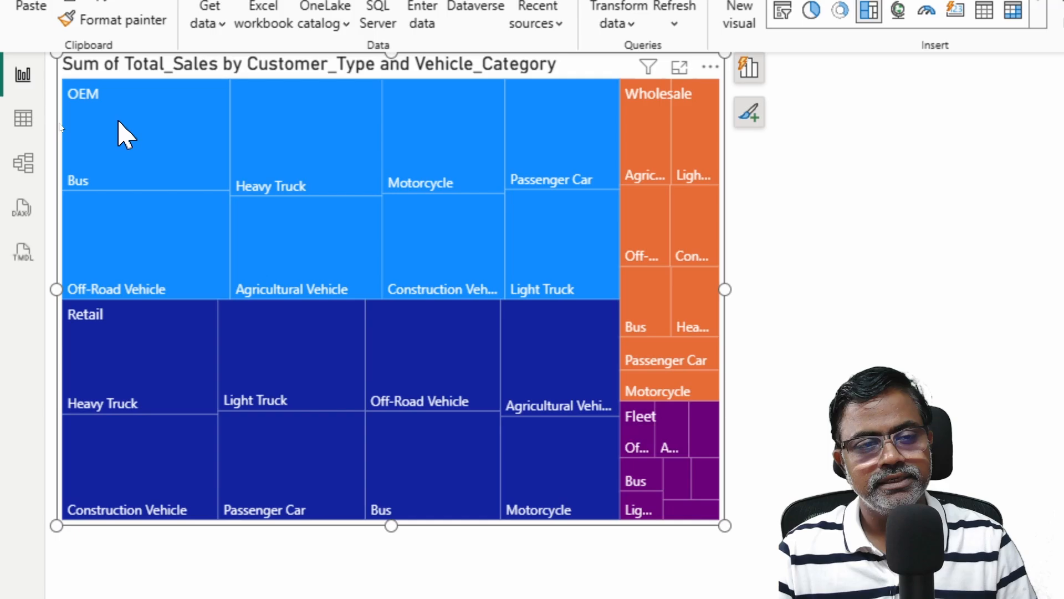
- Examine the treemap's customer-type blocks and the vehicle-category tiles inside them
mouse_move(119, 123)
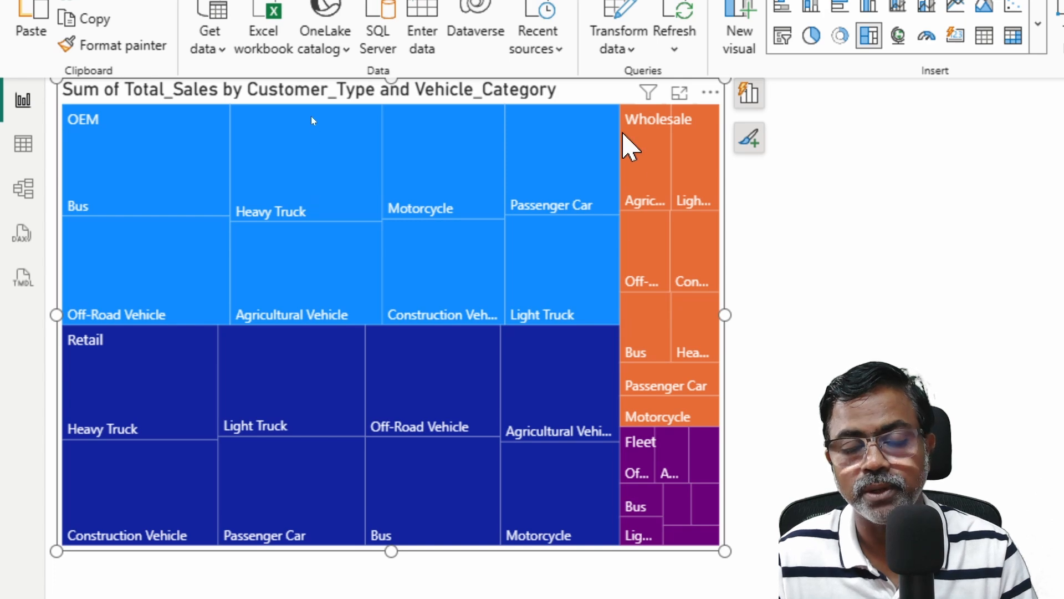
mouse_move(623, 134)
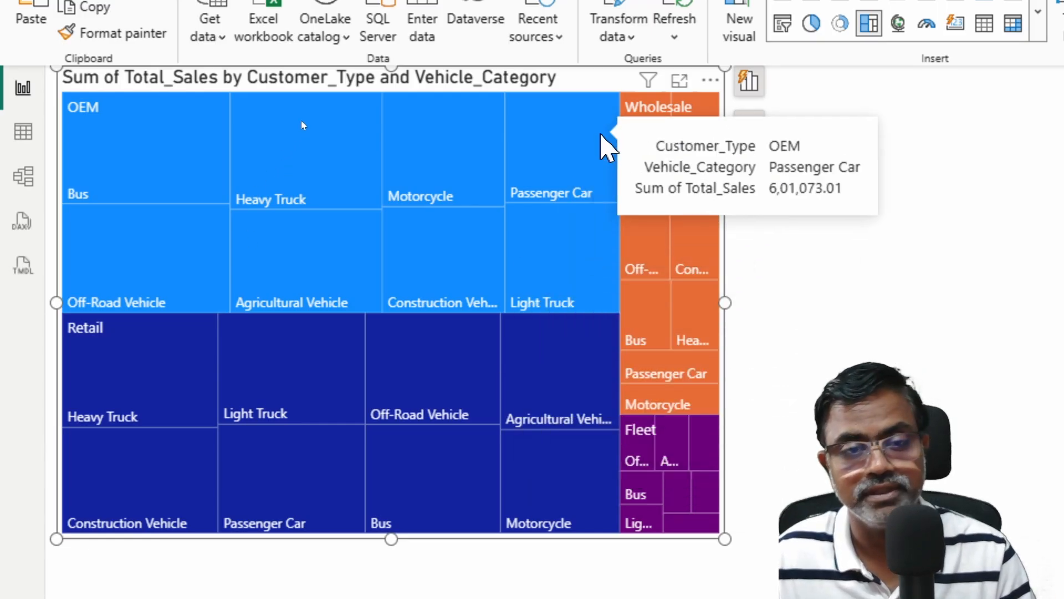
mouse_move(665, 132)
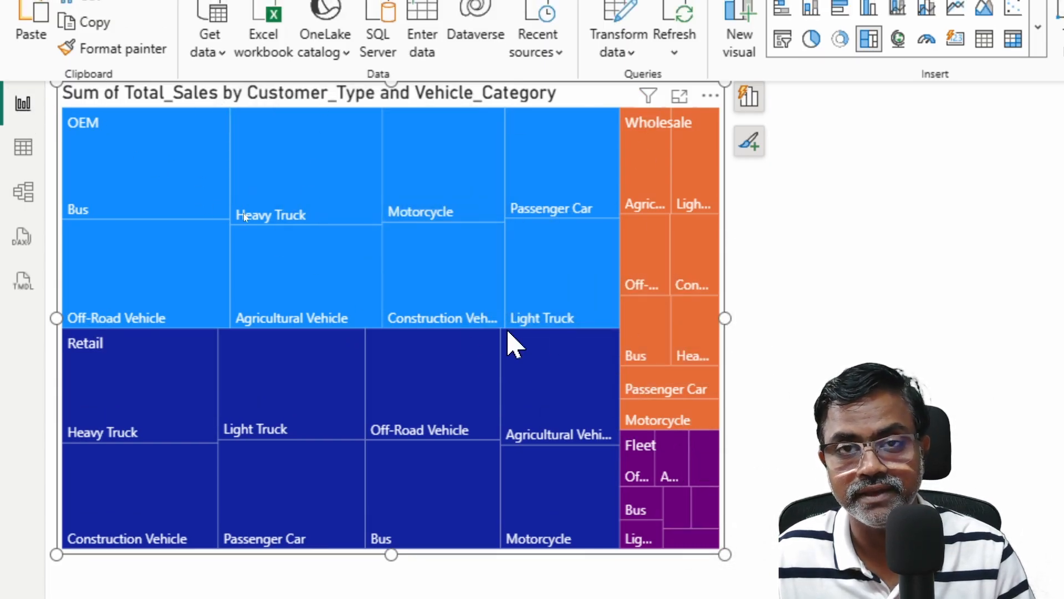
mouse_move(312, 335)
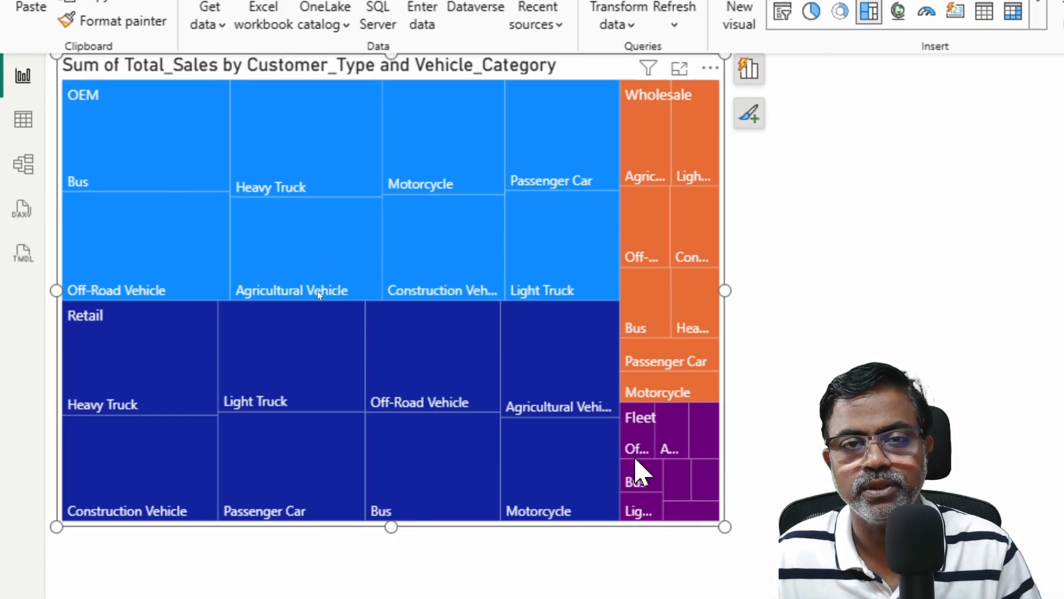
mouse_move(637, 474)
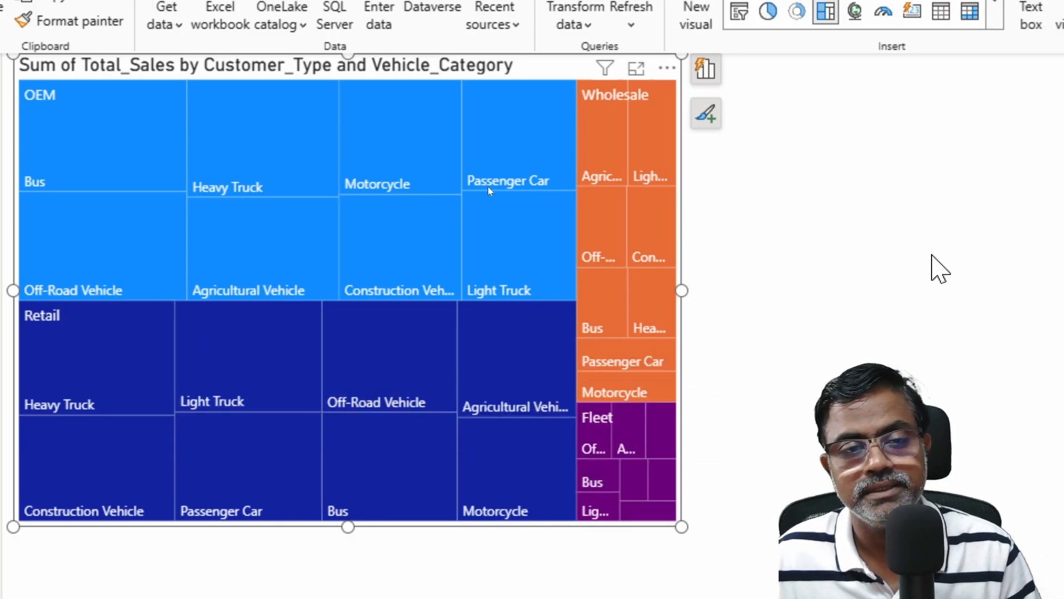
- Turn on the treemap's data labels, try larger sizes, and shrink the treemap slightly below its original width and height
left_click_drag(559, 75, 559, 94)
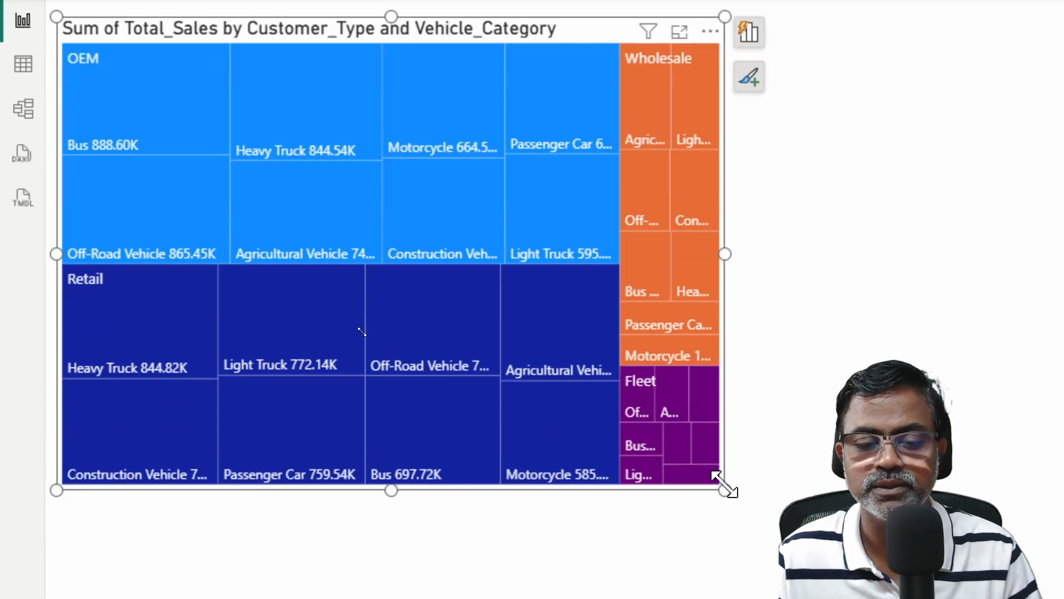
left_click_drag(724, 554, 798, 557)
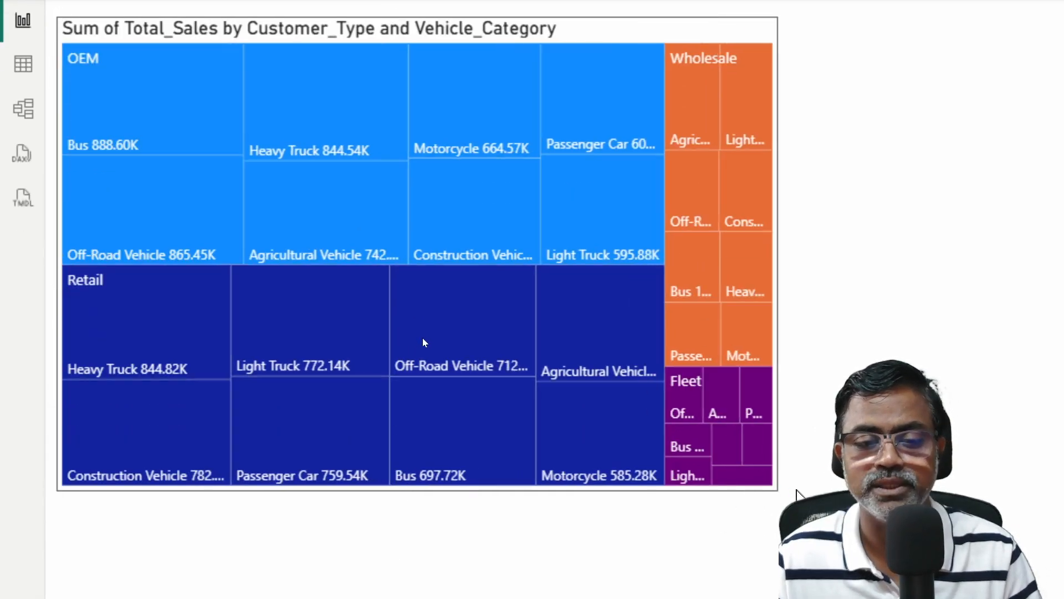
left_click_drag(796, 491, 931, 519)
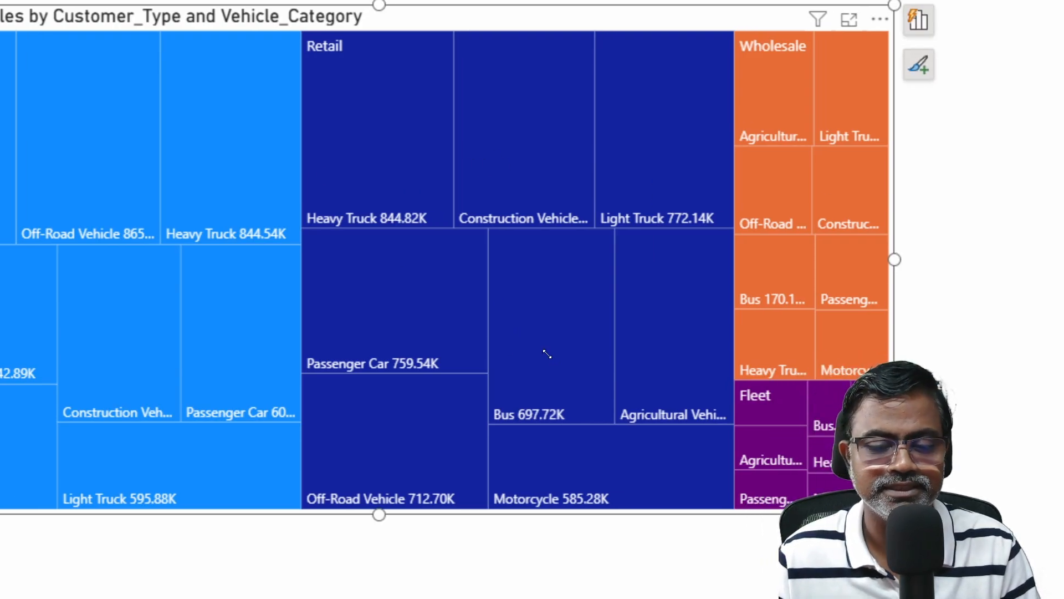
left_click_drag(932, 519, 660, 480)
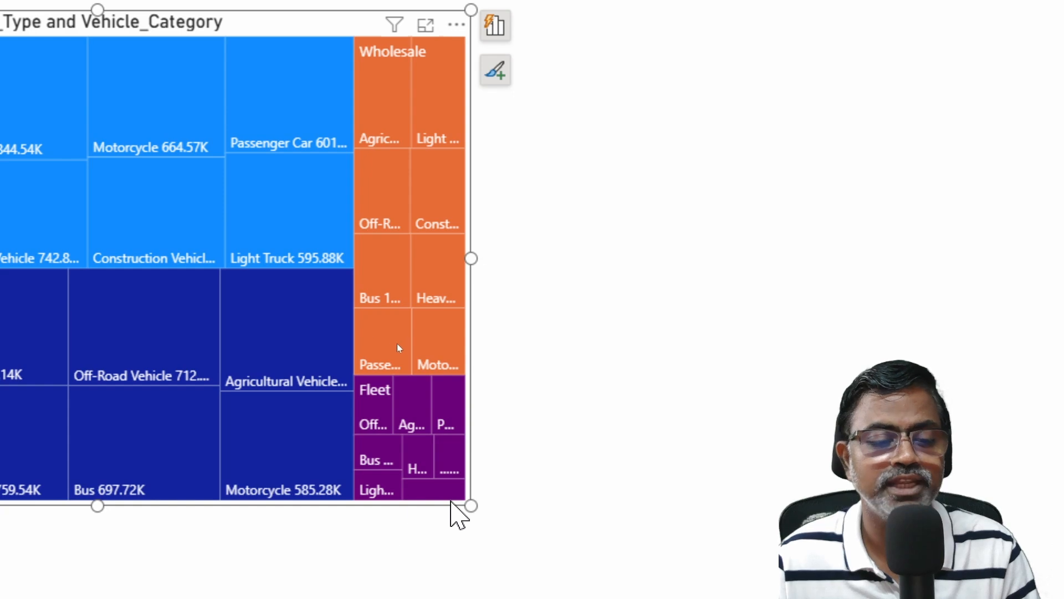
left_click_drag(466, 505, 351, 377)
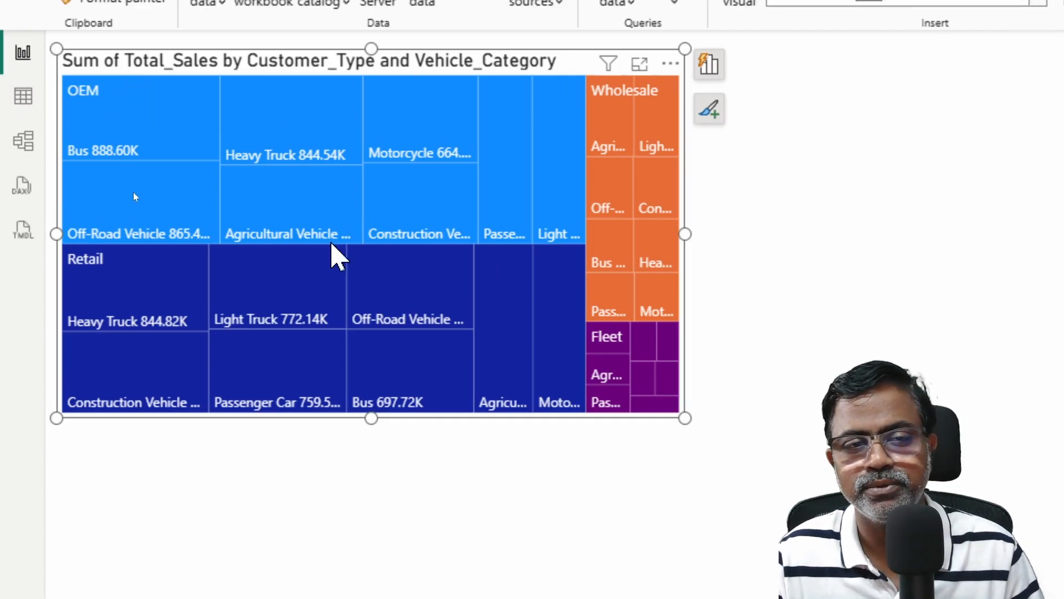
- Turn on the treemap's Customer_Type legend
mouse_move(160, 202)
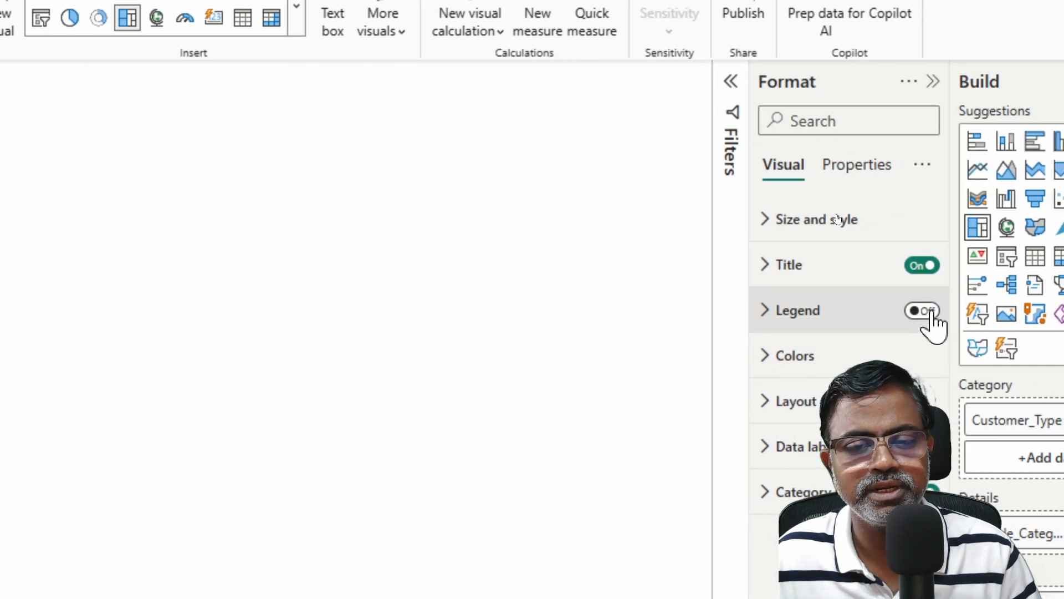
left_click(969, 310)
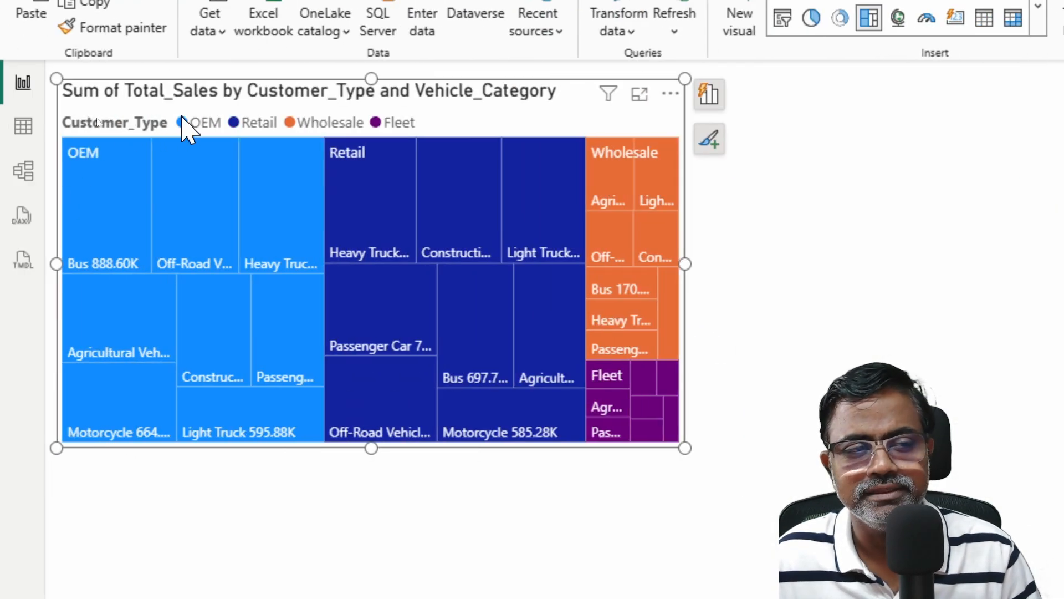